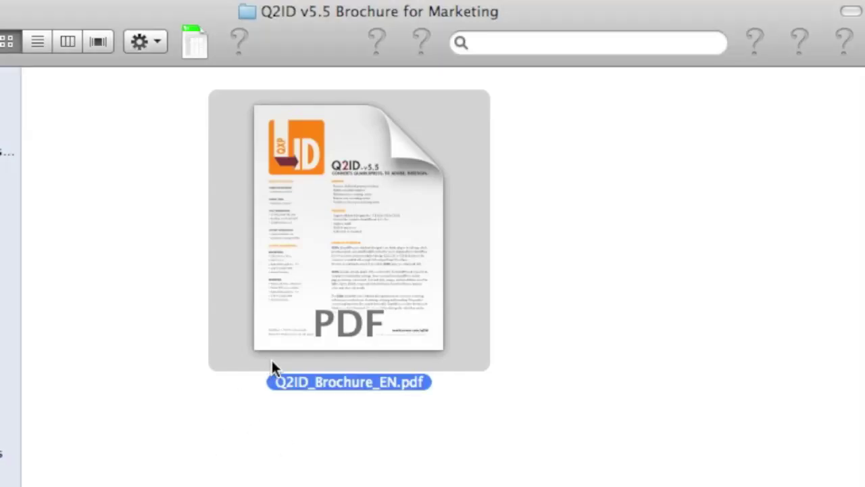
- Select Q2ID_Brochure_EN.pdf in the Q2ID v5.5 Brochure for Marketing folder in Finder
left_click(403, 377)
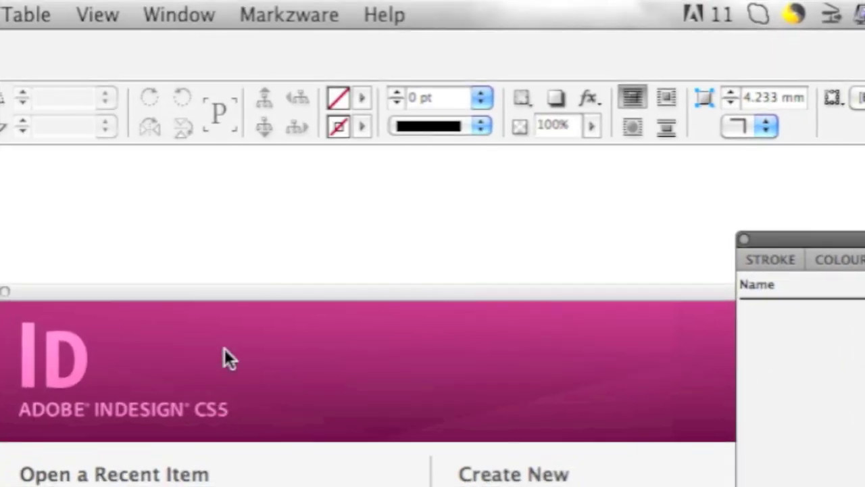
- Convert Q2ID_Brochure_EN.pdf into an InDesign layout with Markzware > PDF2DTP > Convert PDF
left_click(295, 17)
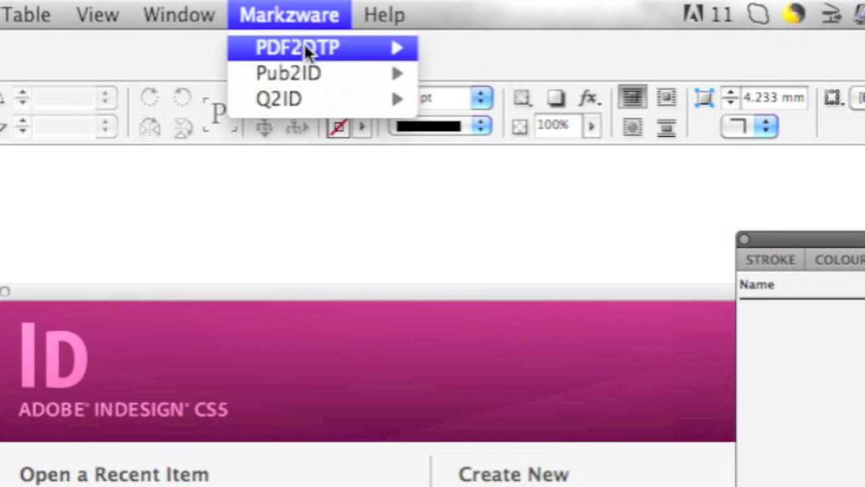
mouse_move(314, 50)
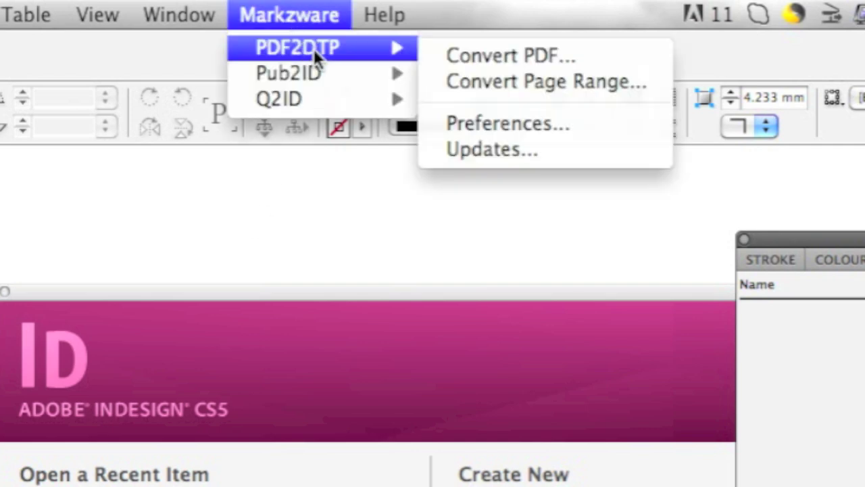
left_click(495, 51)
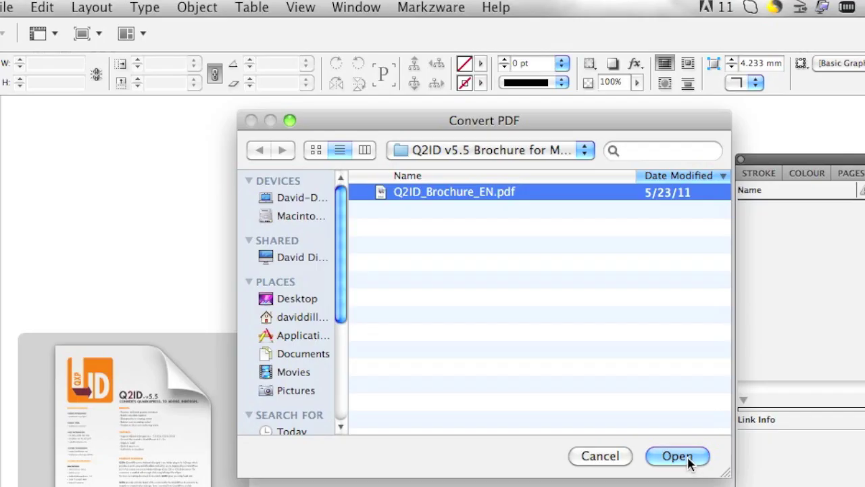
left_click(687, 458)
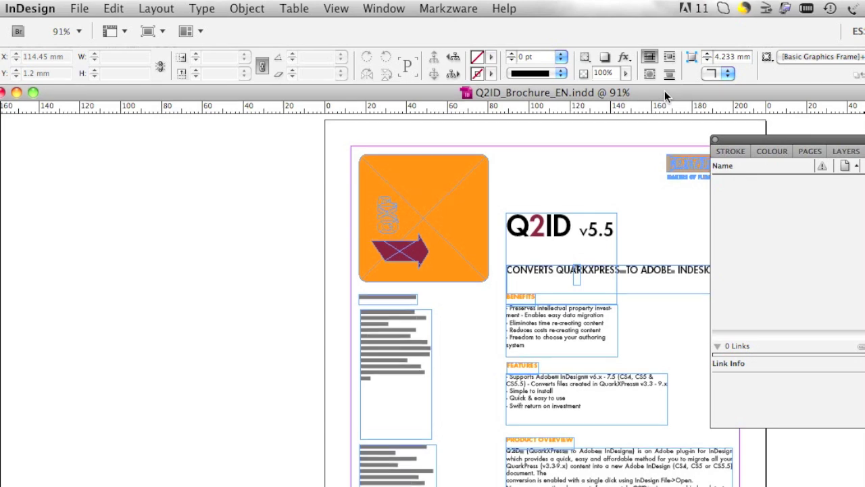
- Insert a line break after 'v6.x' so '7.5 (CS4, CS5 & CS5.5)' starts a new line
left_click_drag(665, 92, 549, 82)
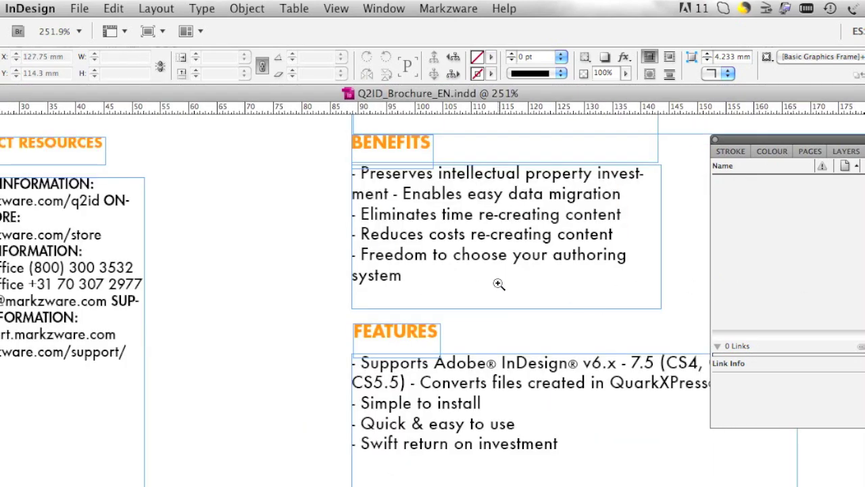
key("t")
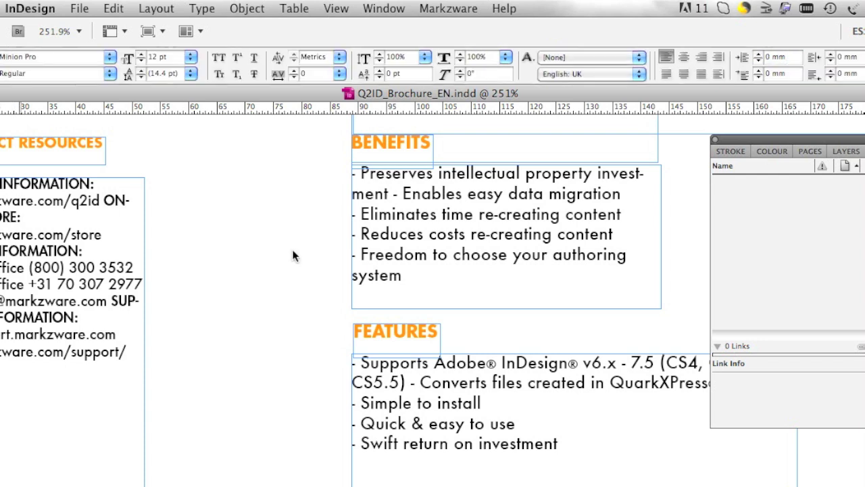
left_click(624, 365)
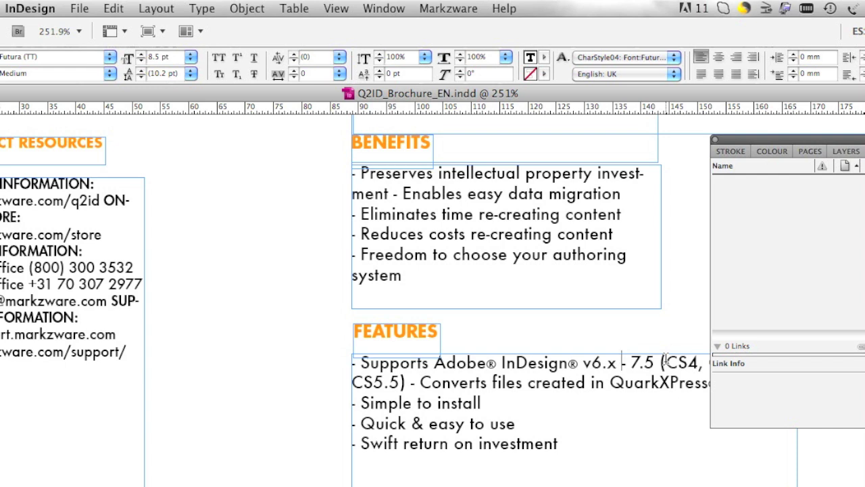
key("Return")
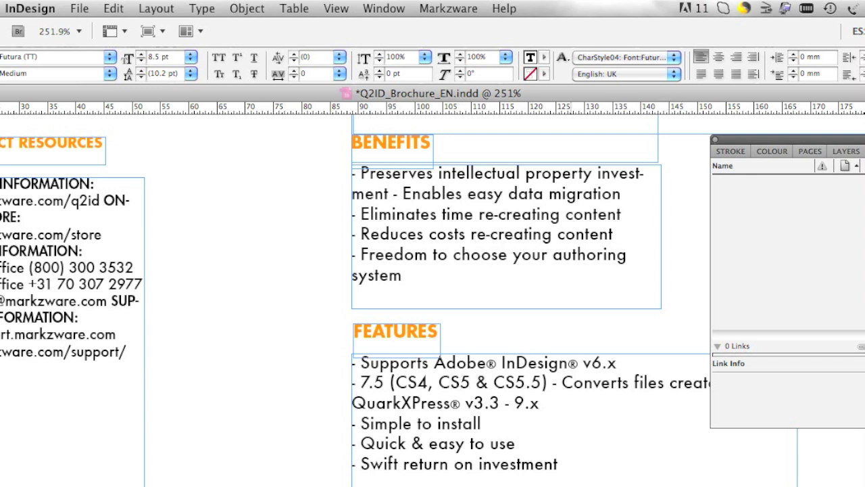
scroll(547, 188, "up", 5)
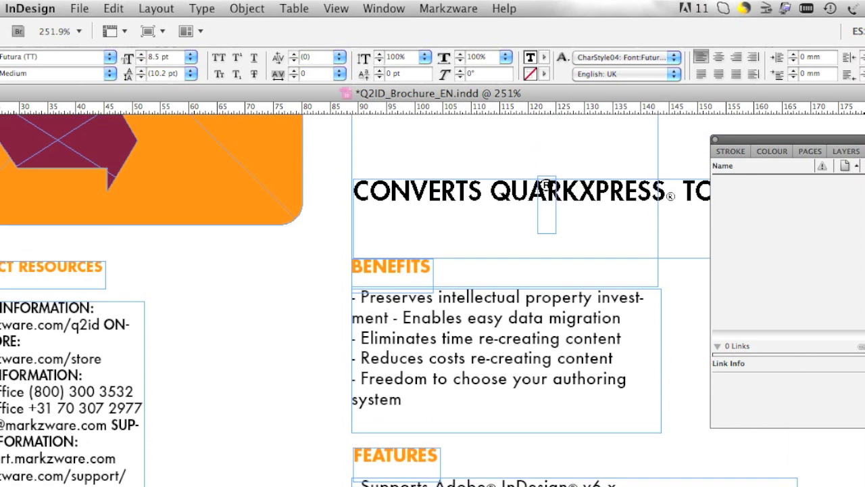
scroll(546, 196, "down", 2)
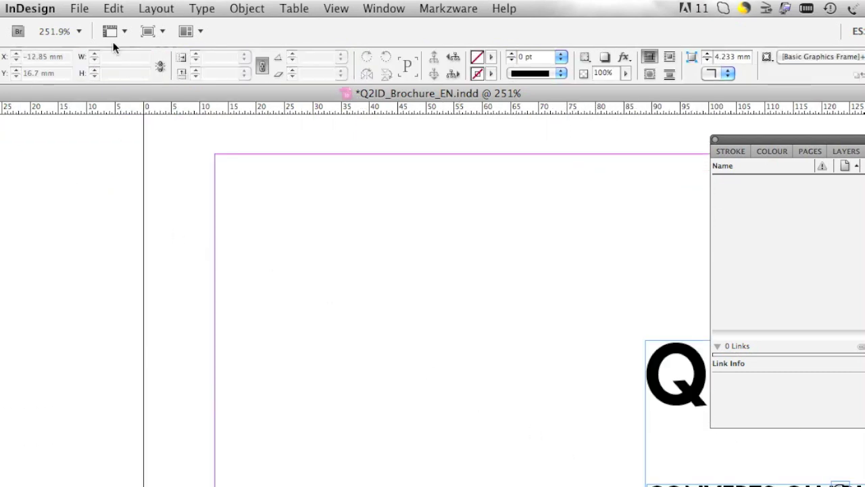
- Place PDF2DTP-logo.pdf and position the logo near the page's top-left corner
left_click(80, 6)
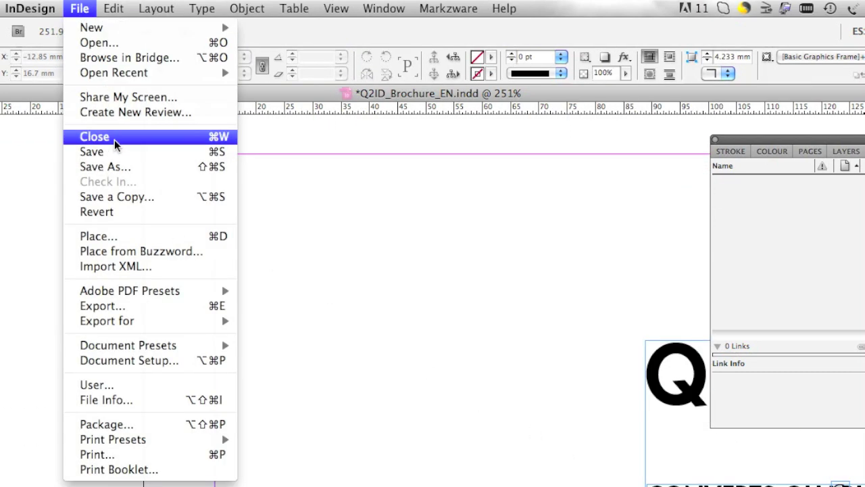
left_click(123, 233)
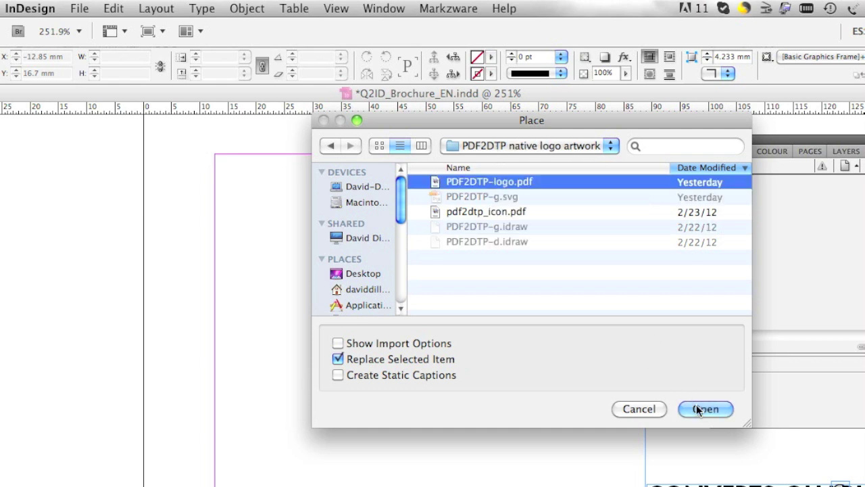
left_click(705, 409)
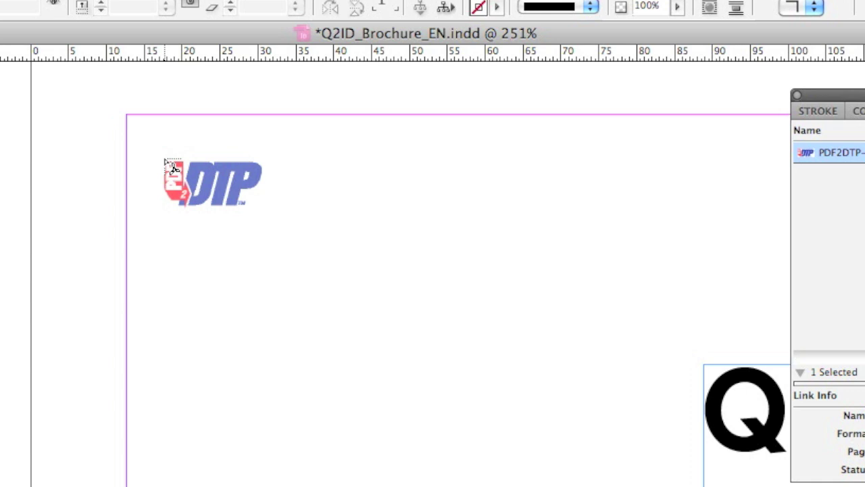
left_click(161, 157)
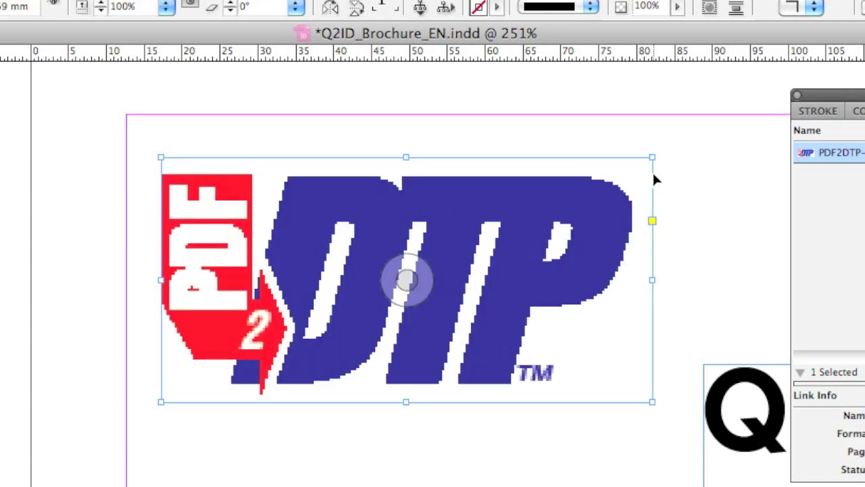
left_click_drag(348, 217, 347, 245)
left_click(498, 486)
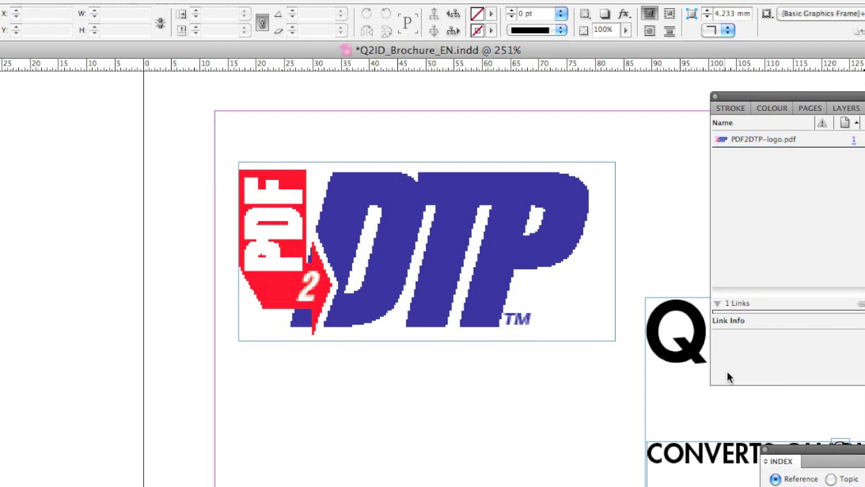
- Replace the headline word 'Q2ID' with 'PDF2DTP'
scroll(540, 338, "right", 10)
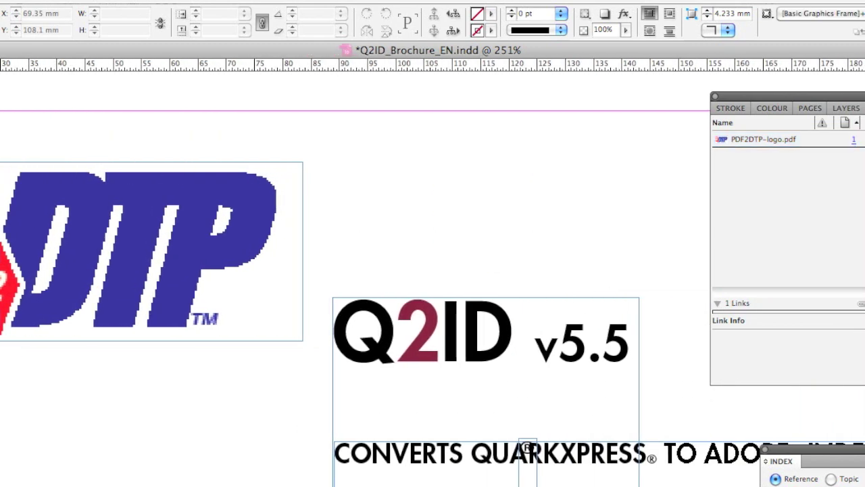
double_click(439, 338)
left_click_drag(338, 329, 522, 342)
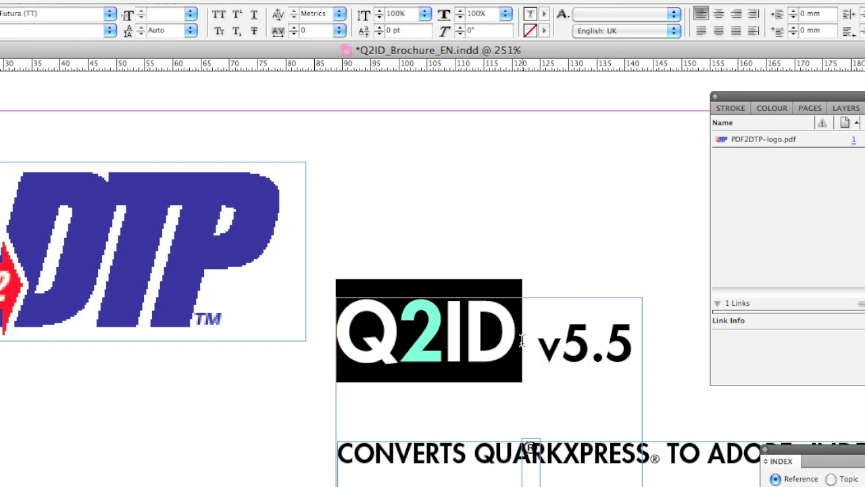
type("PDD")
key("BackSpace")
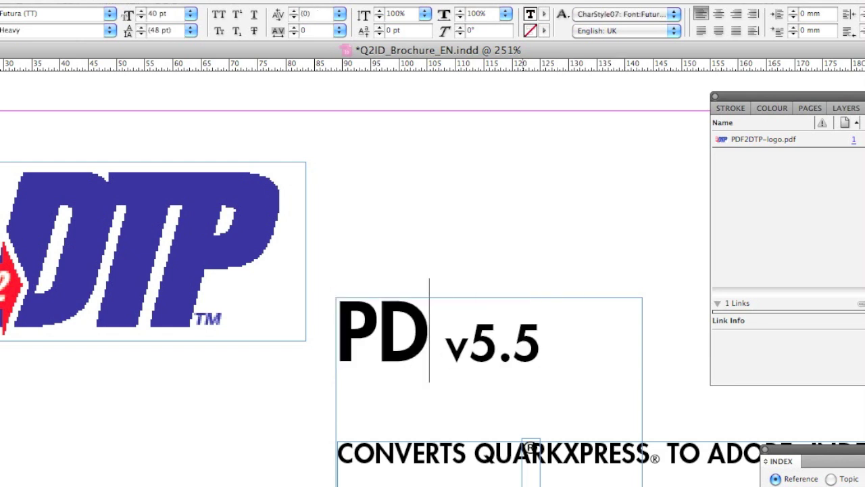
type("F2DT")
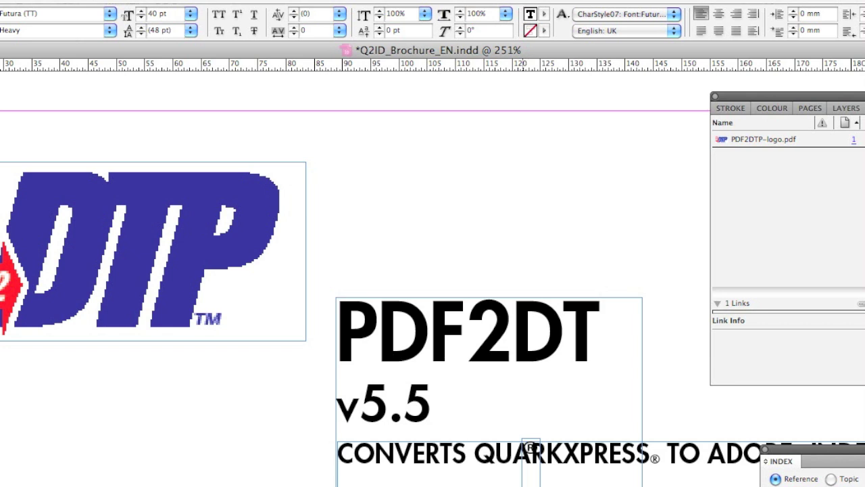
type("P")
- Delete the 'v5.5' version label from the headline
left_click(438, 404)
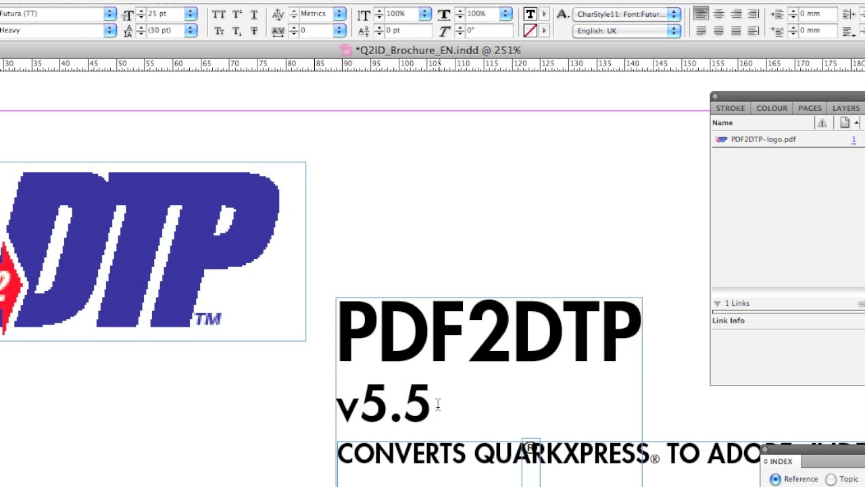
left_click_drag(439, 404, 338, 404)
key("BackSpace")
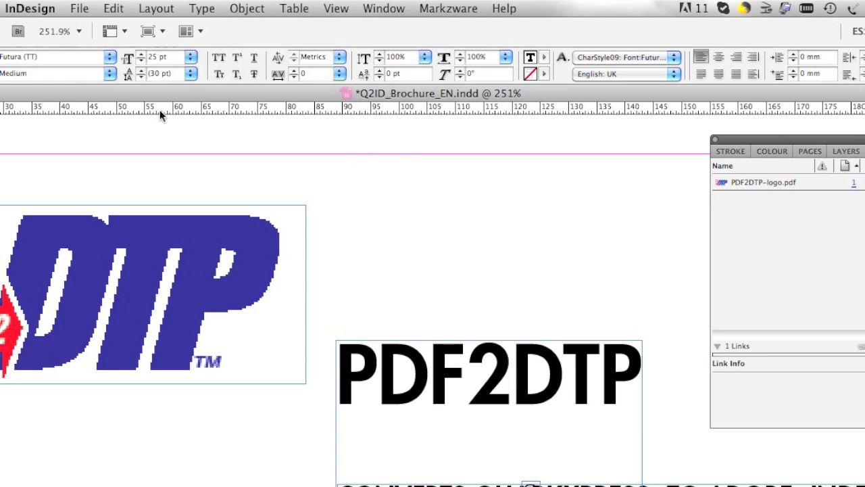
left_click_drag(93, 89, 297, 102)
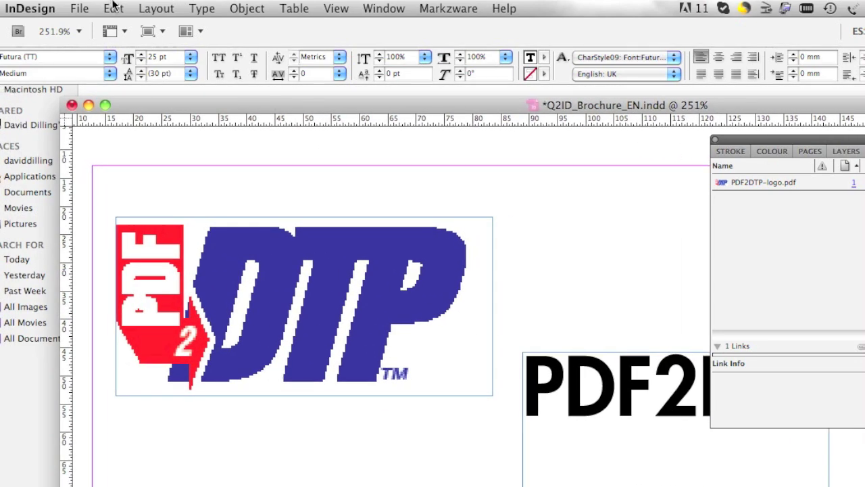
- Cancel Save As and open the finished PDF2DTP-Brochure-EN.indd from recent documents
left_click(74, 8)
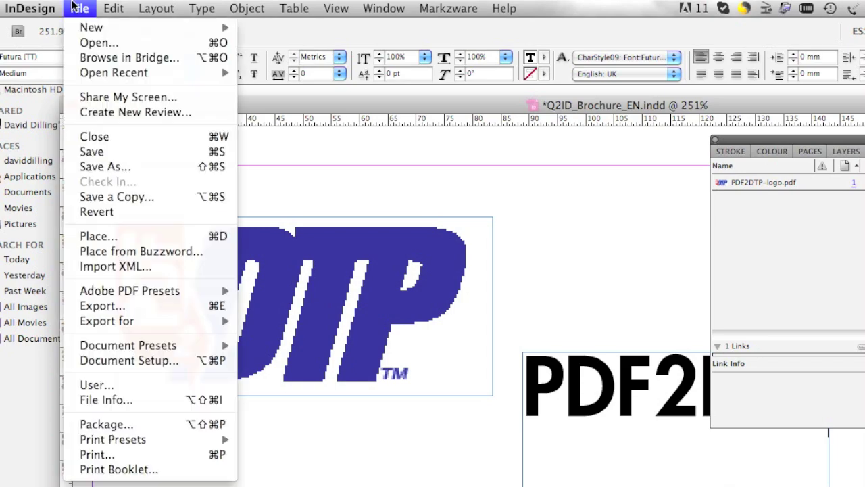
left_click(123, 162)
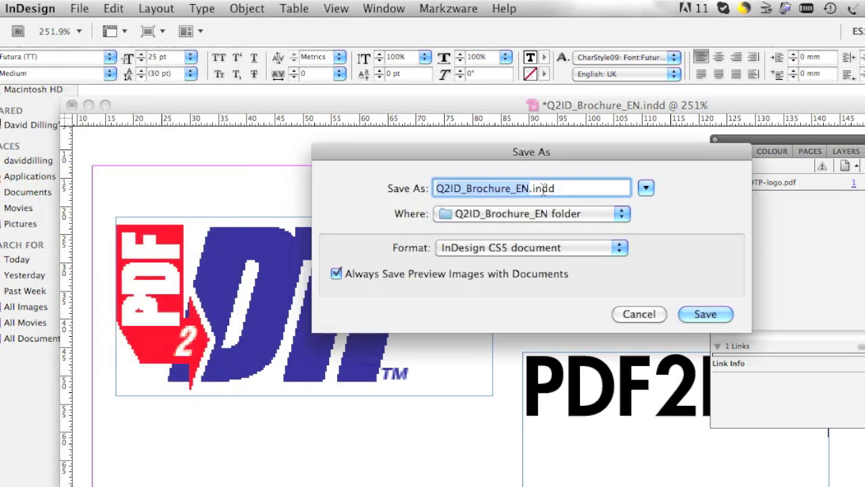
left_click(648, 316)
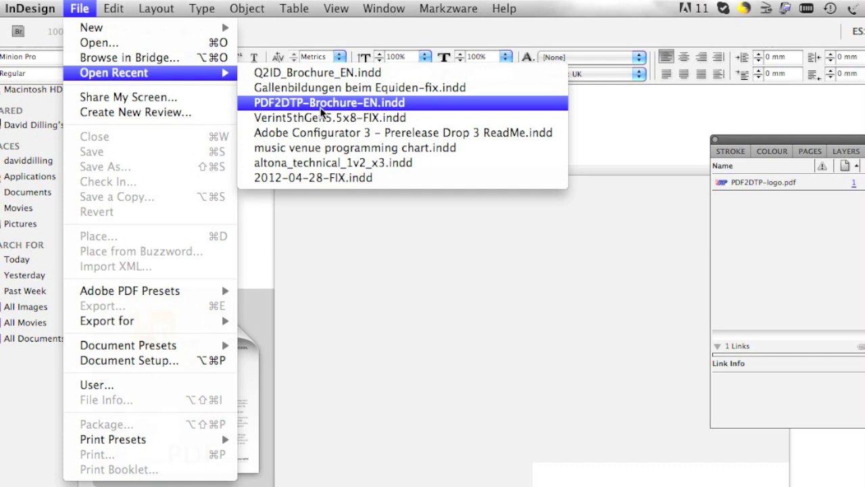
left_click(333, 110)
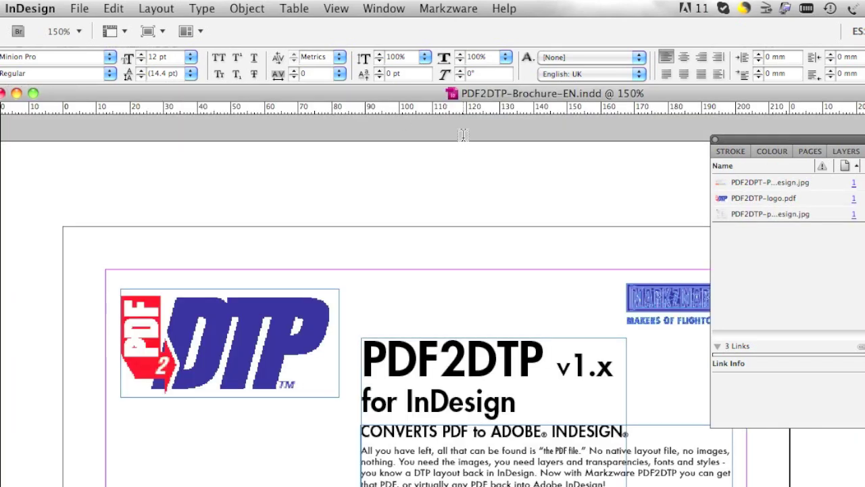
- Scroll down through the PDF2DTP-Brochure-EN.indd brochure to review it, then back up
scroll(433, 311, "down", 4)
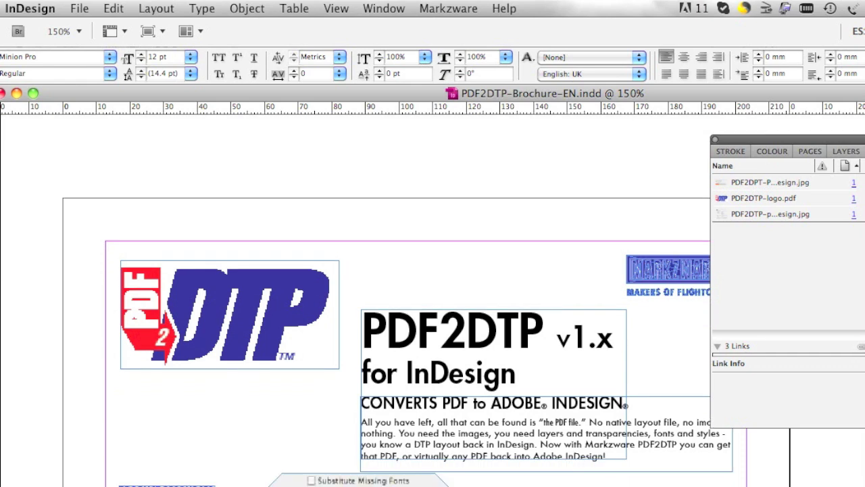
scroll(433, 311, "down", 5)
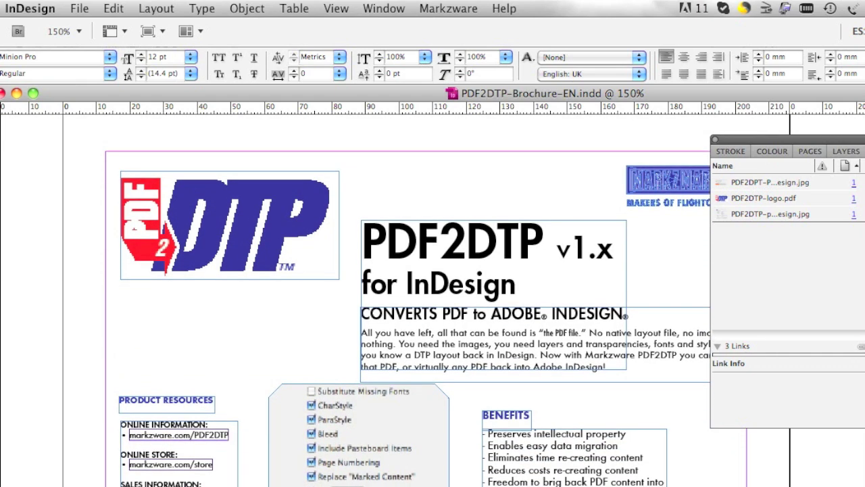
scroll(433, 311, "down", 3)
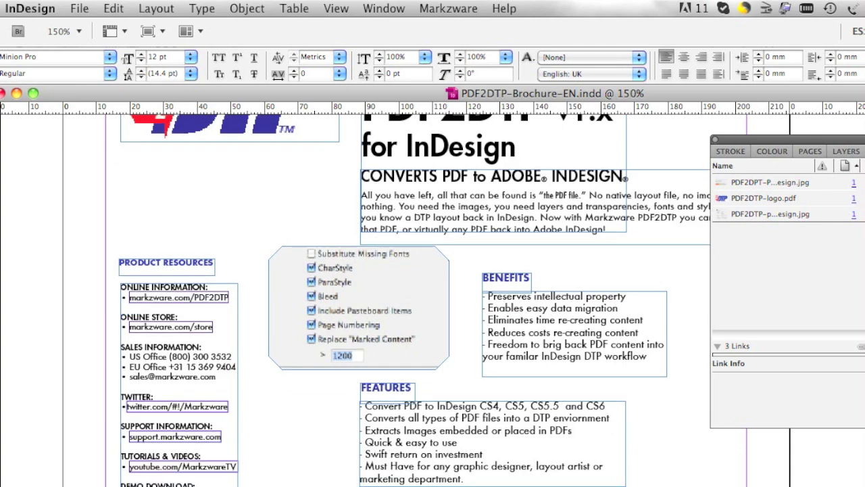
scroll(433, 311, "down", 12)
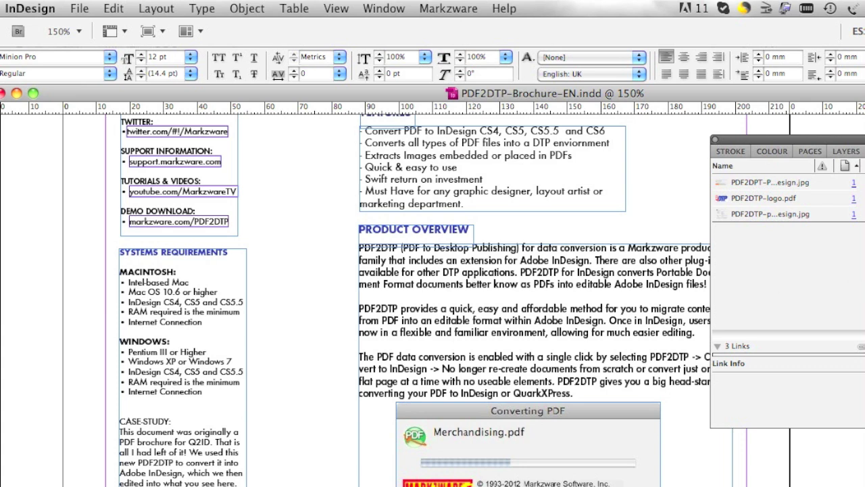
scroll(405, 305, "up", 8)
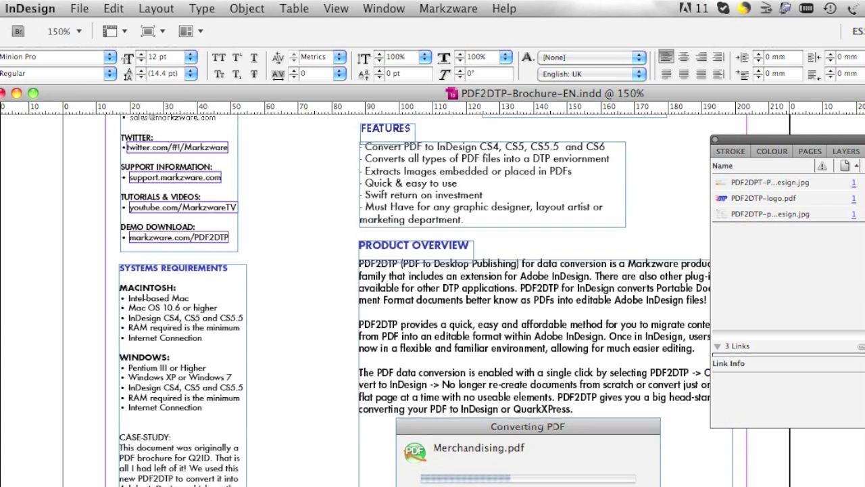
scroll(406, 305, "up", 1)
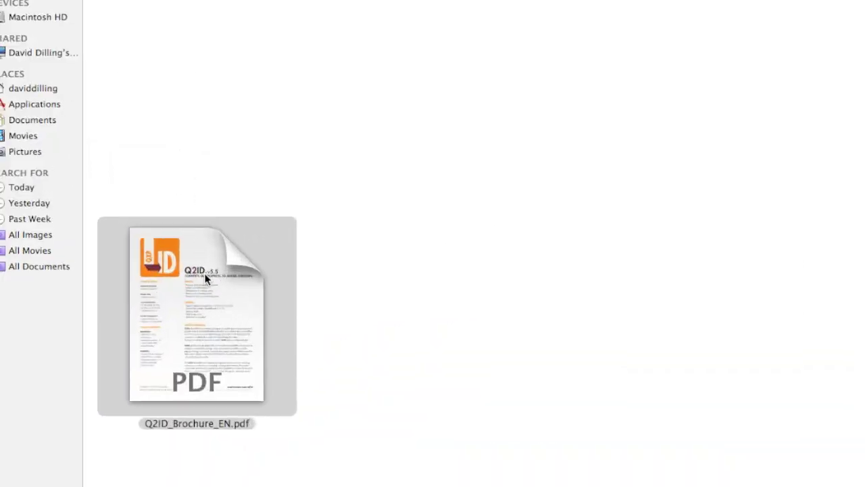
- Preflight Q2ID_Brochure_EN.pdf in FlightCheck and inspect its flagged fonts and EPS image entries
left_click_drag(213, 303, 477, 32)
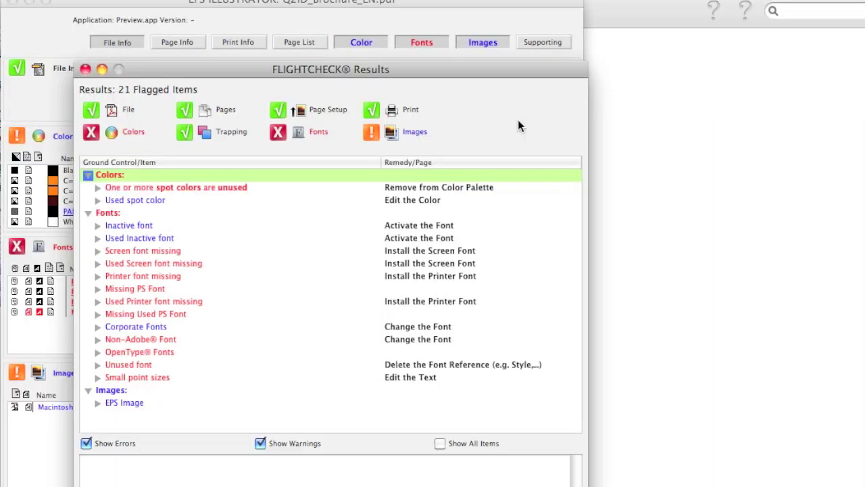
left_click(107, 0)
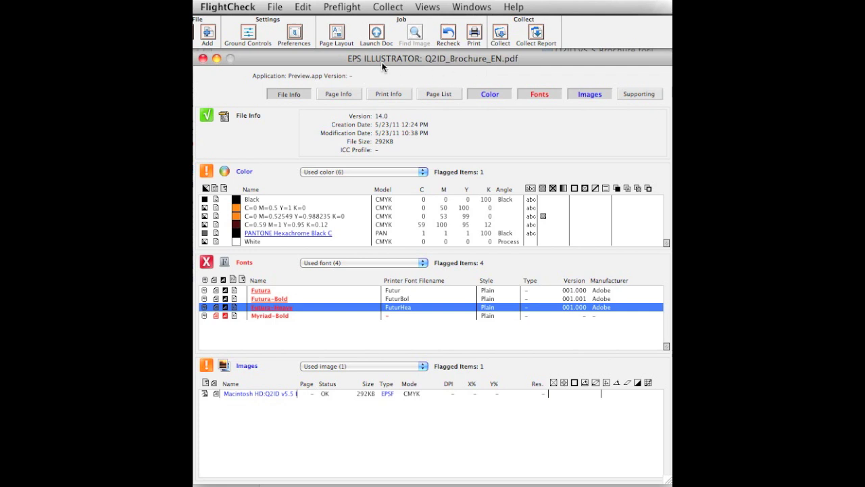
left_click(247, 320)
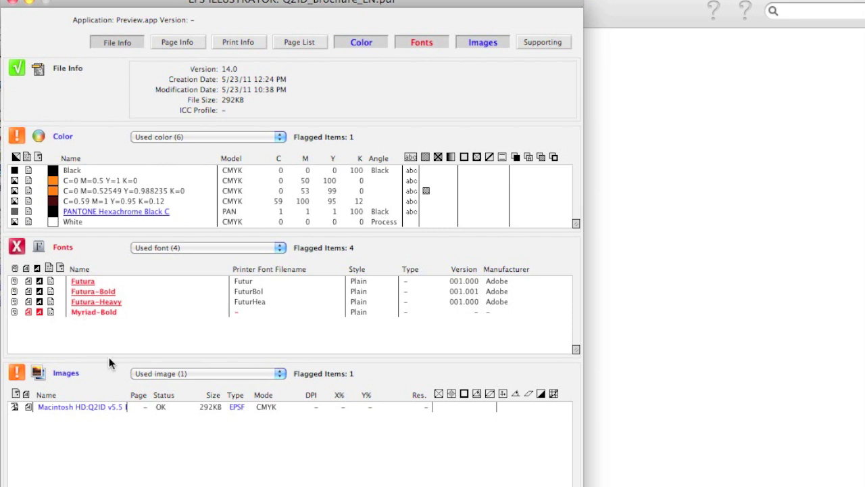
left_click(82, 406)
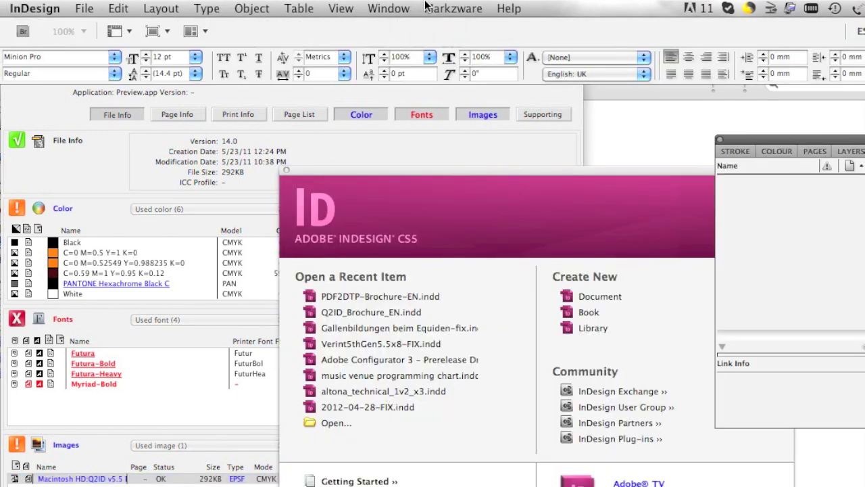
- Convert Q2ID_Brochure_EN.pdf again with PDF2DTP into the editable Q2ID_Brochure_EN.indd
left_click(427, 7)
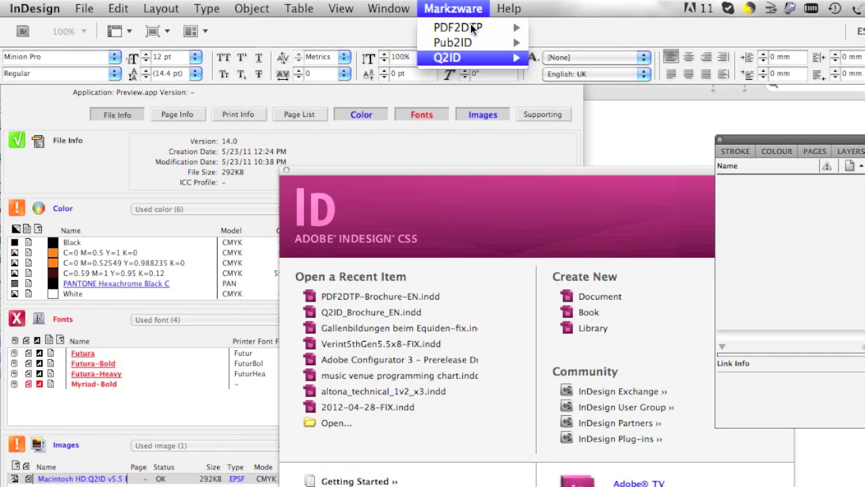
mouse_move(473, 27)
left_click(554, 27)
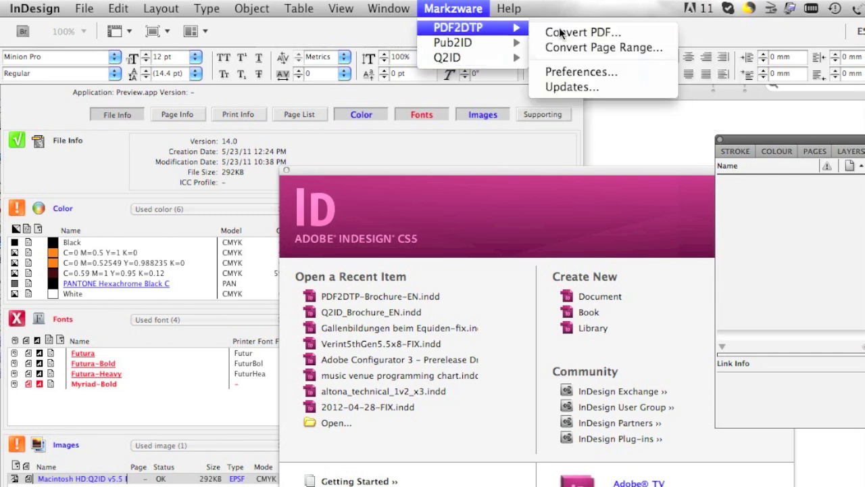
left_click(701, 408)
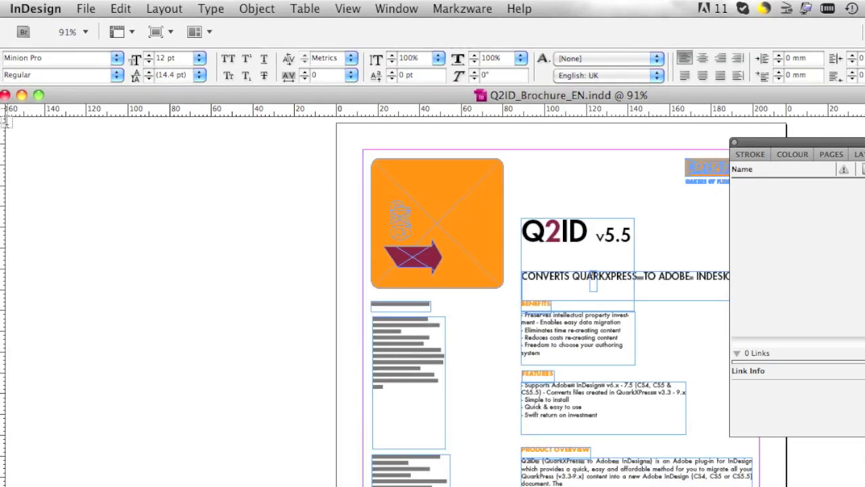
- Delete the orange square, then the QXP logo and arrow, from the page's top-left
key("v")
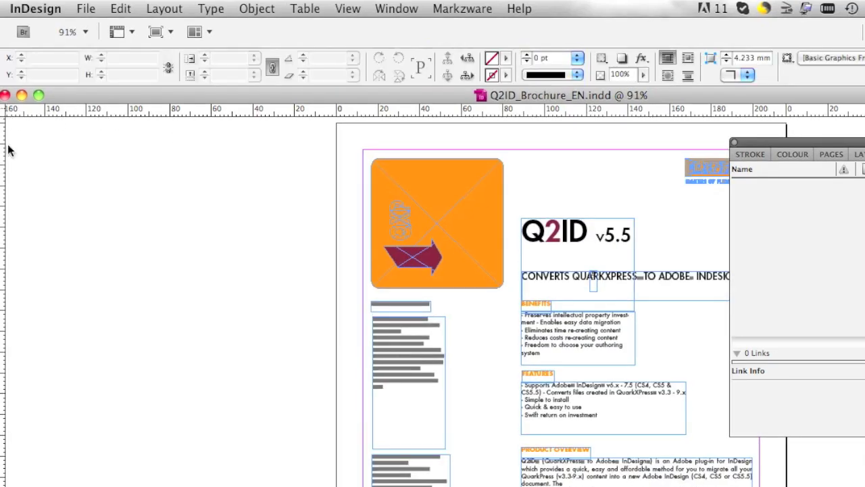
left_click(440, 215)
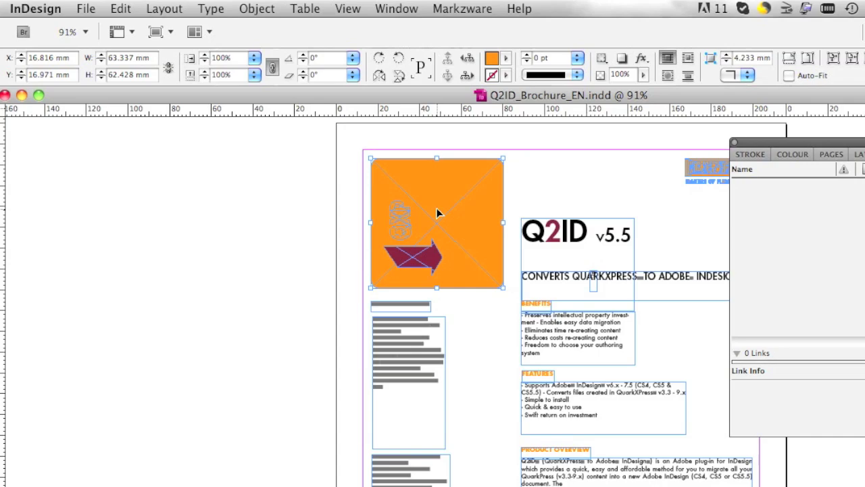
key("BackSpace")
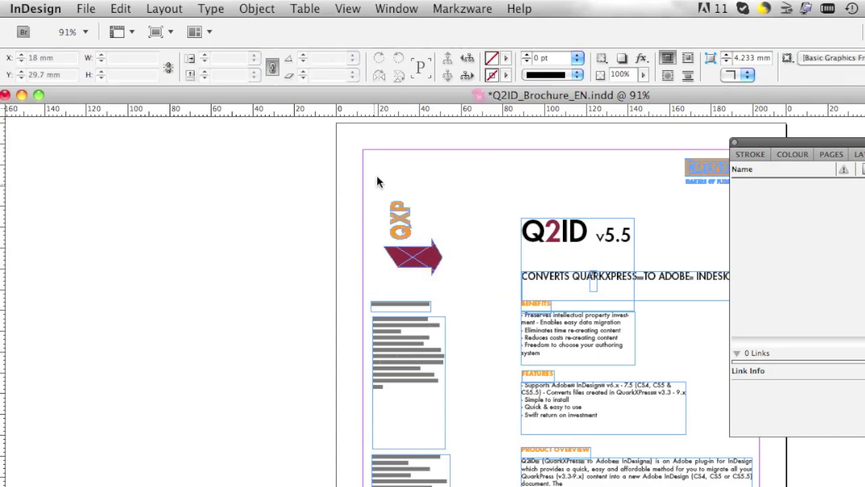
left_click_drag(378, 182, 464, 296)
key("BackSpace")
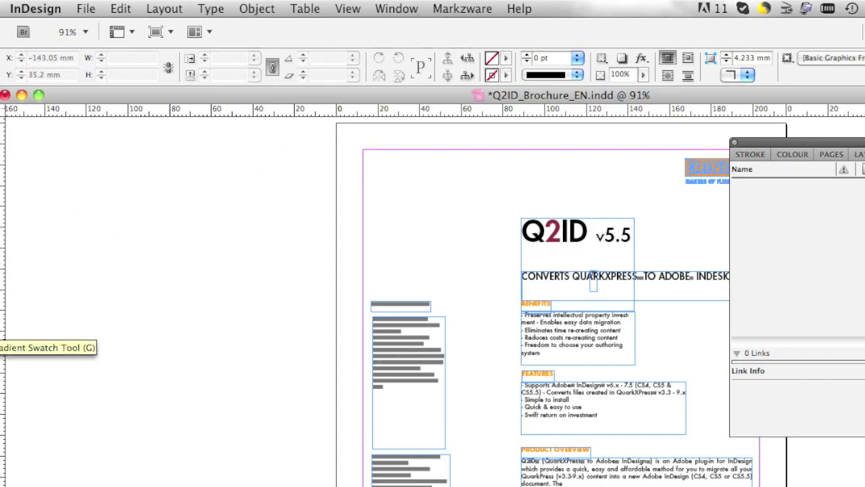
left_click(2, 423)
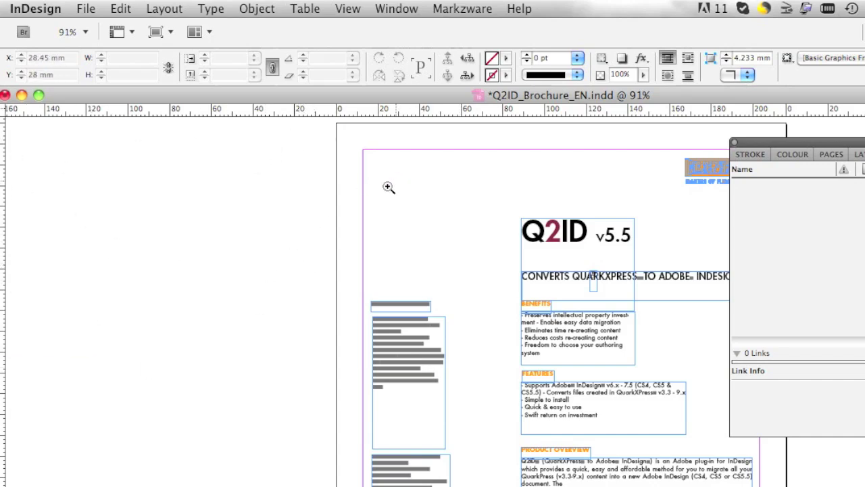
- Zoom in on the Q2ID heading and select its Q to check its Futura (TT) Heavy 40 pt font
left_click_drag(462, 215, 641, 463)
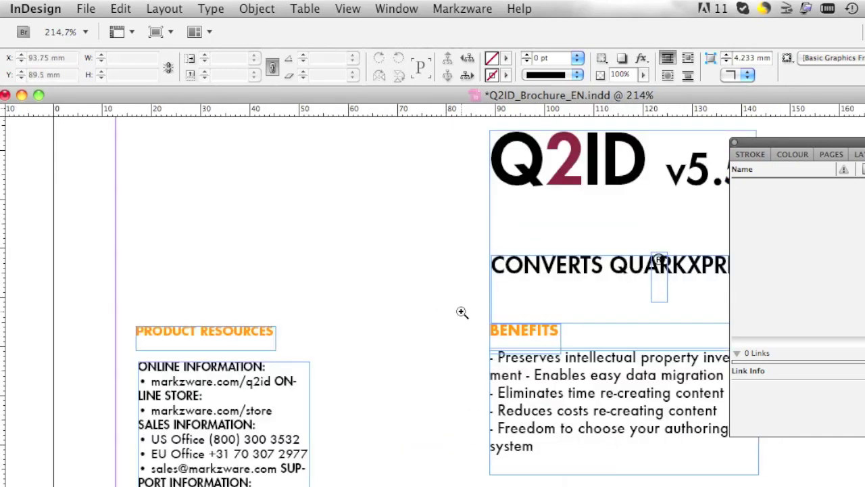
key("t")
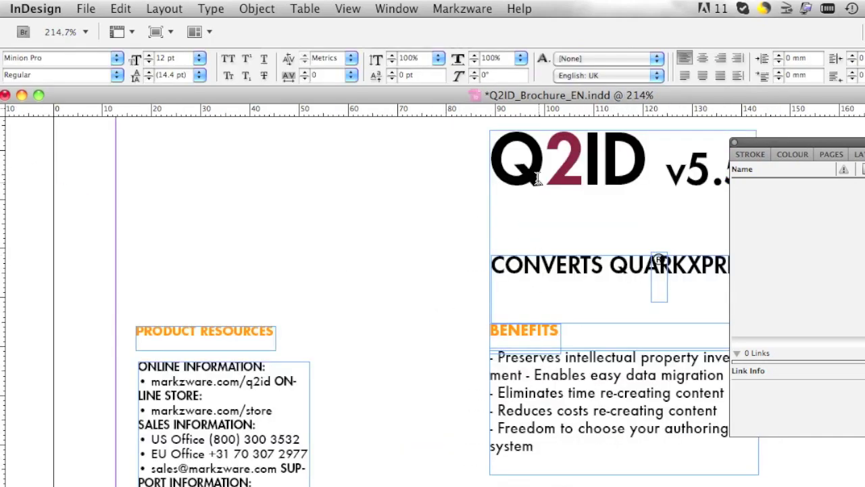
left_click_drag(538, 178, 499, 172)
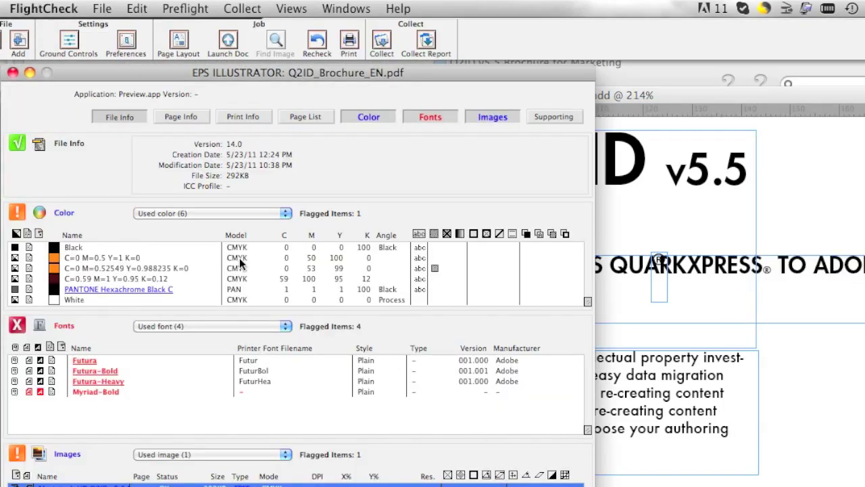
- Review the Futura-Heavy font file details in FlightCheck, close them, and return to the InDesign layout
left_click(111, 382)
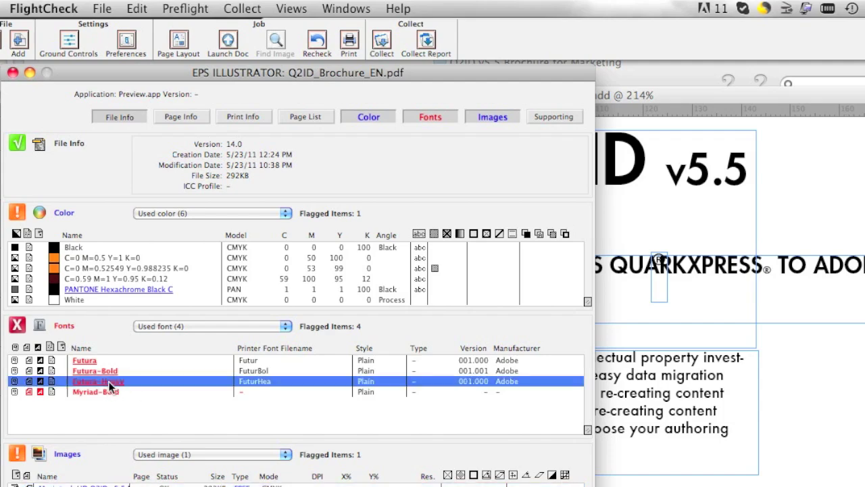
double_click(261, 383)
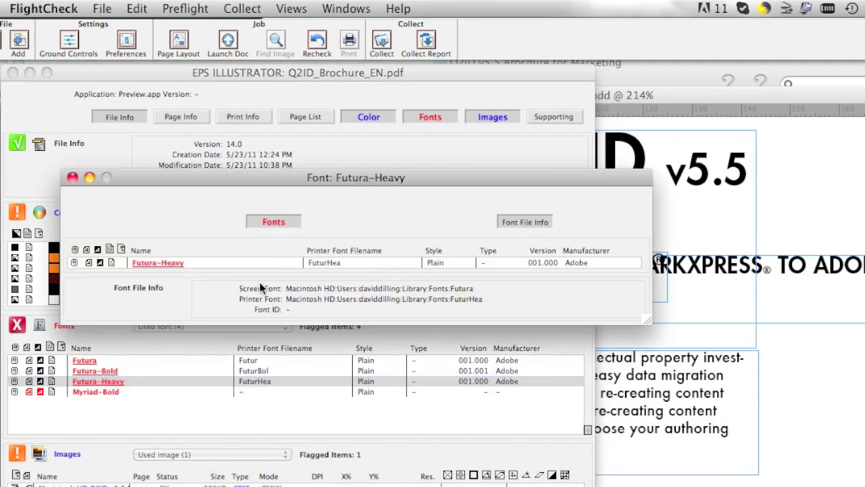
left_click(70, 175)
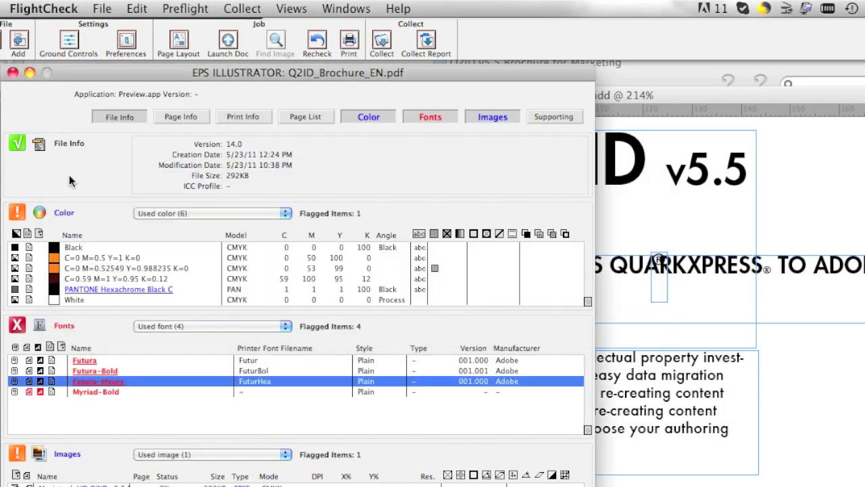
left_click(842, 135)
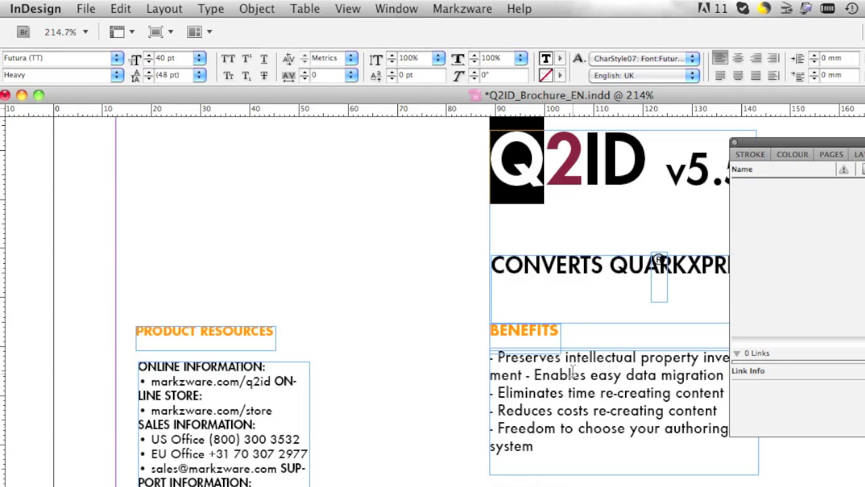
scroll(573, 371, "down", 5)
scroll(574, 371, "down", 5)
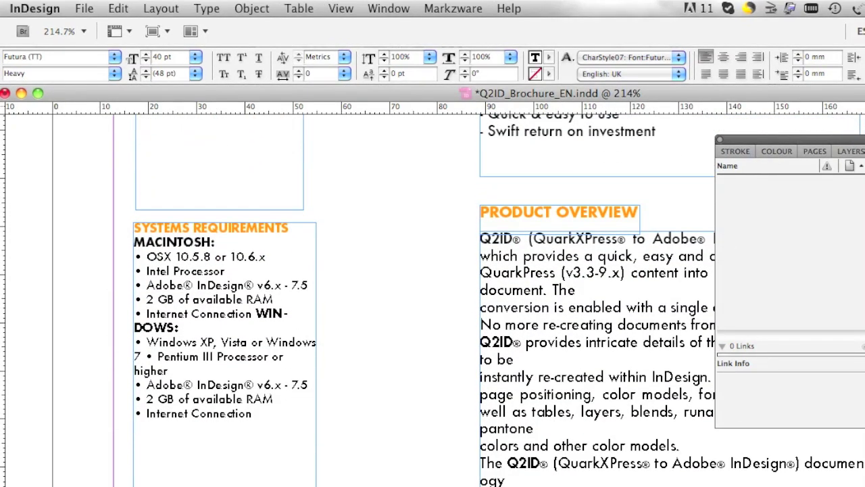
scroll(432, 299, "down", 2)
scroll(646, 164, "down", 2)
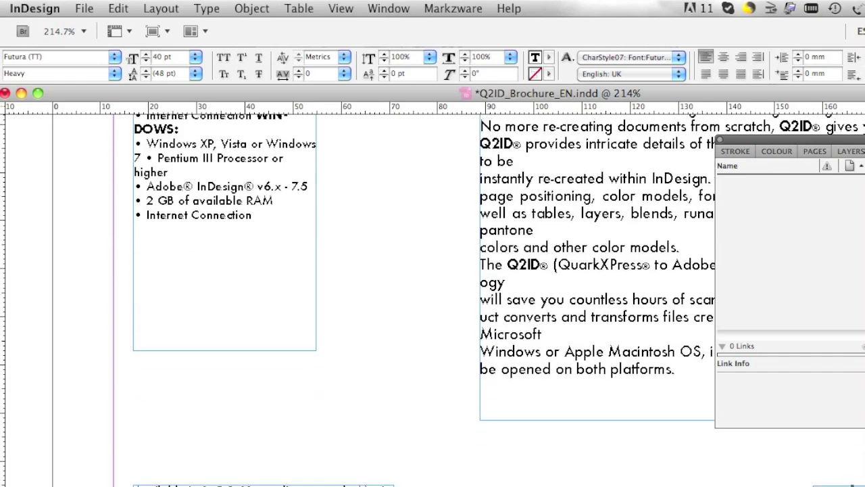
scroll(645, 164, "up", 10)
scroll(646, 164, "up", 3)
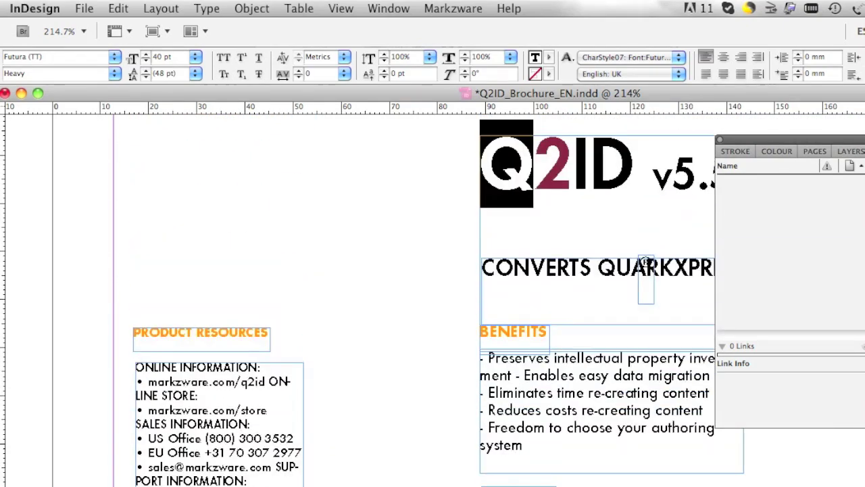
scroll(645, 313, "up", 4)
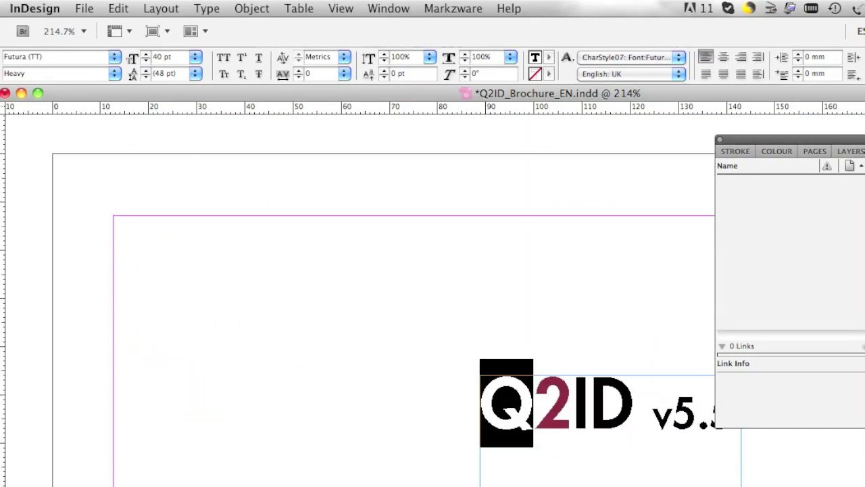
scroll(499, 299, "down", 8)
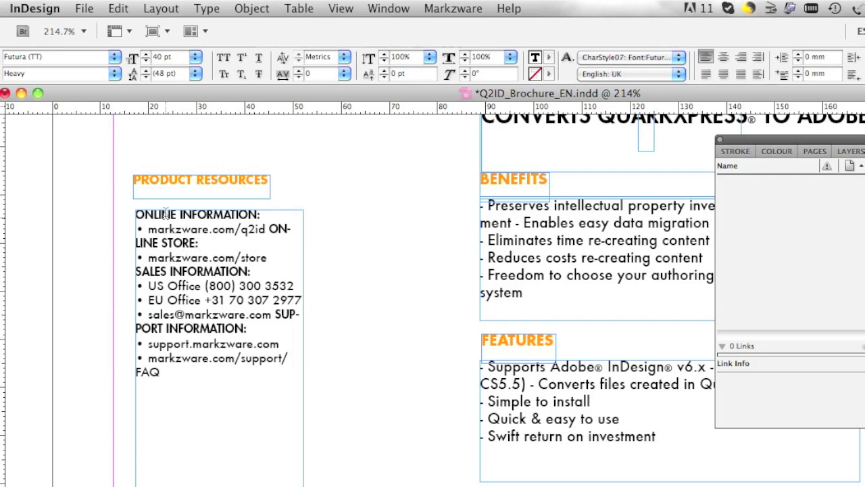
- In PDF2DTP Preferences, enable Show Preferences Before Converting and leave Substitute Missing Fonts unchecked
left_click(441, 5)
mouse_move(456, 27)
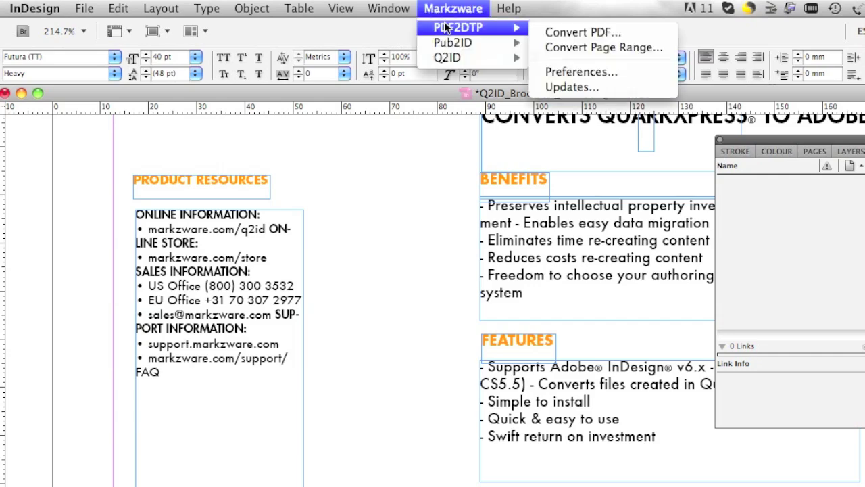
left_click(579, 71)
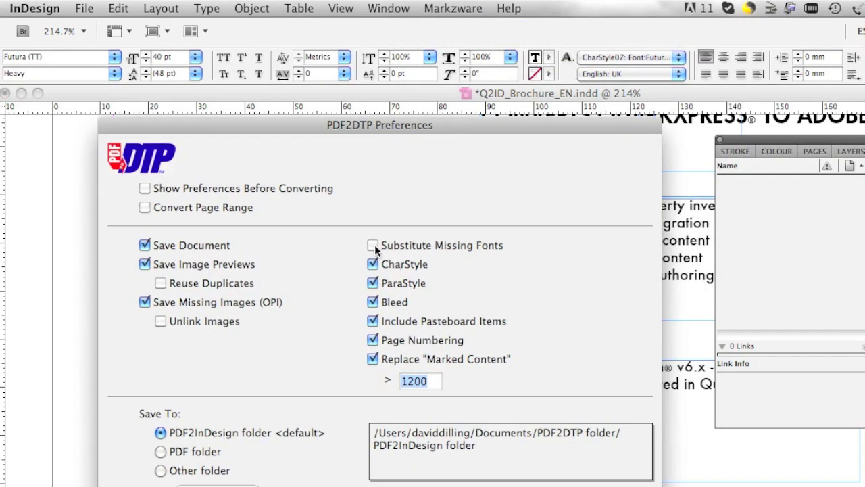
left_click(372, 246)
left_click(372, 246)
left_click(146, 189)
key("Return")
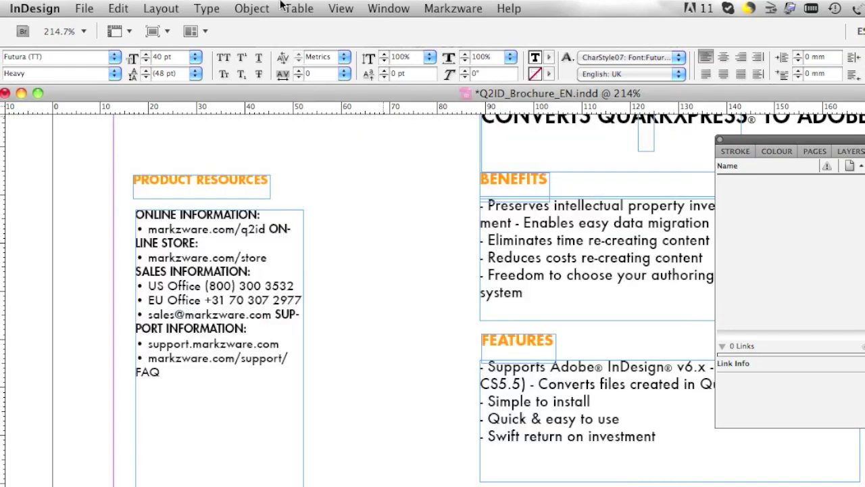
- Close the Q2ID brochure without saving and convert the elevator 2013spread PDF with PDF2DTP
left_click(6, 93)
left_click(467, 222)
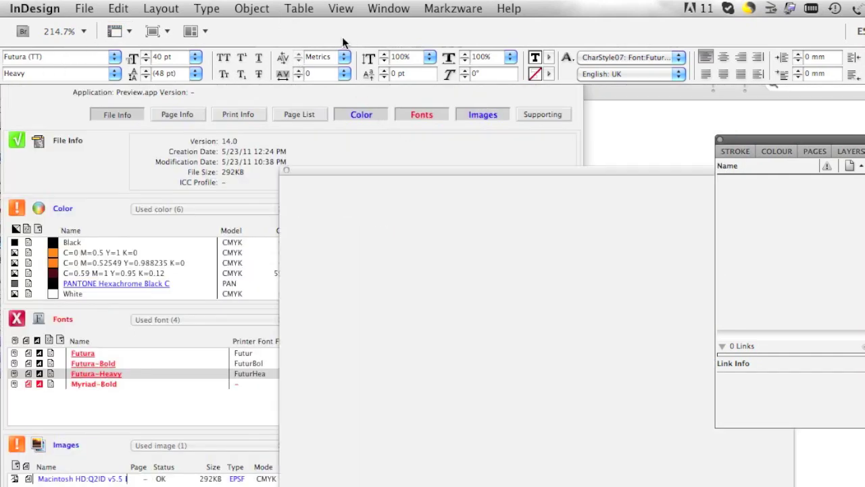
left_click(449, 7)
mouse_move(462, 30)
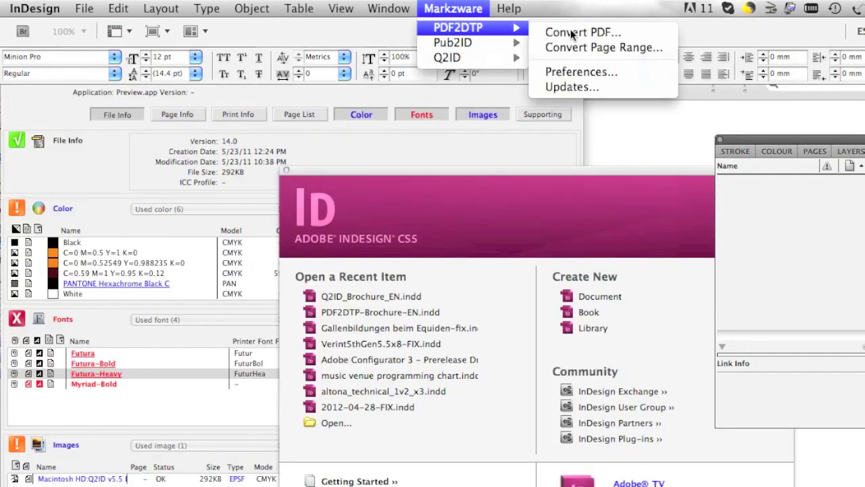
left_click(534, 31)
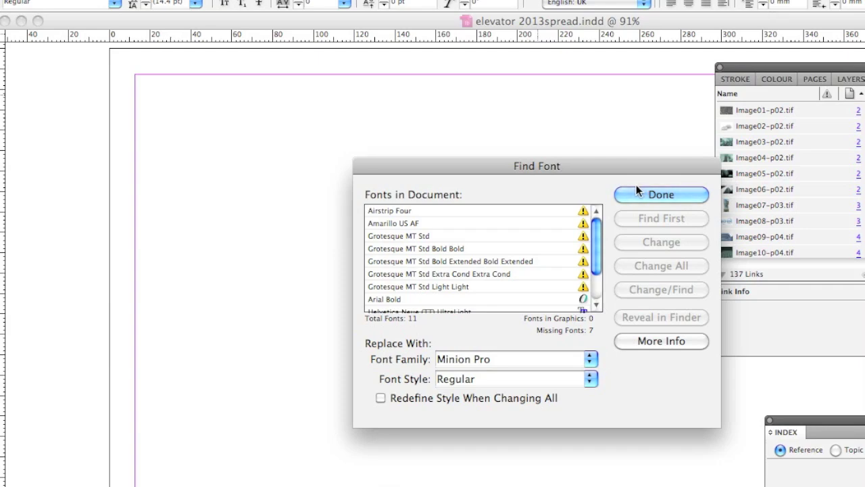
- Dismiss the Find Font report, scroll through the elevator spreads back to page one, and open PDF2DTP Preferences
left_click(636, 187)
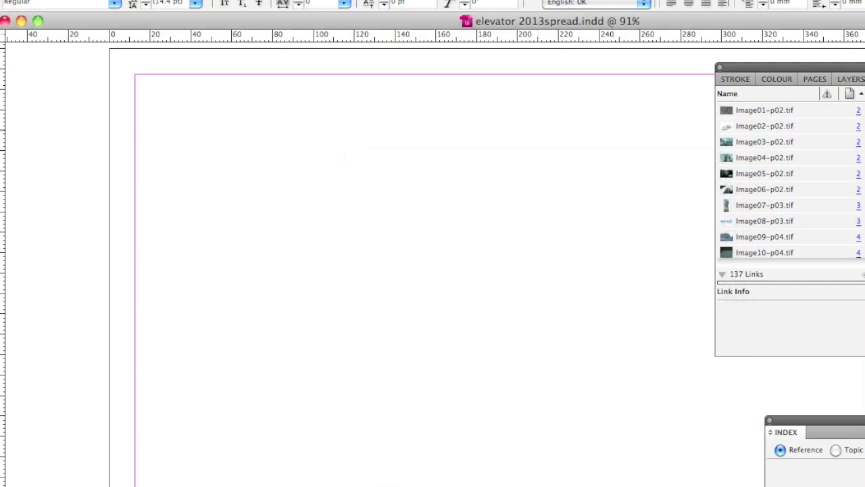
scroll(405, 271, "down", 5)
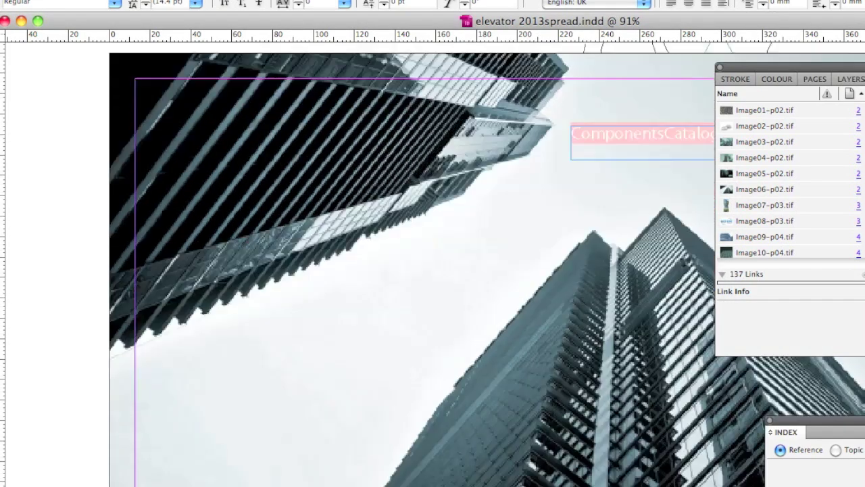
scroll(405, 264, "down", 8)
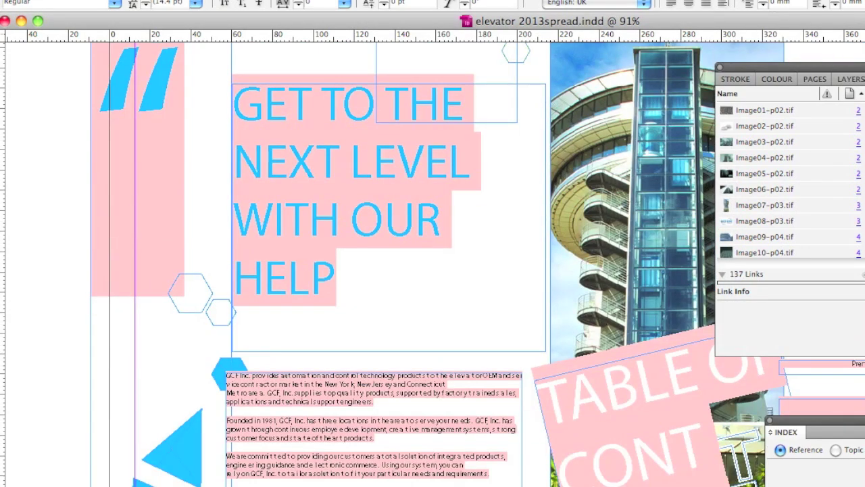
scroll(405, 270, "down", 8)
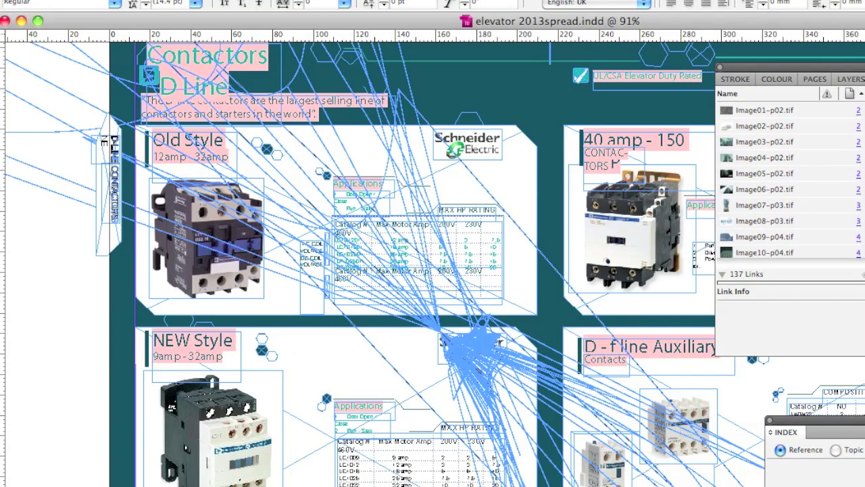
scroll(406, 270, "down", 8)
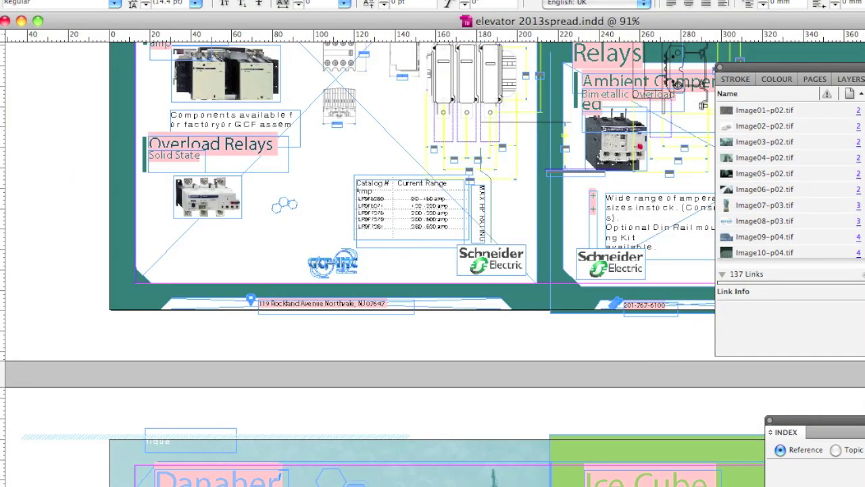
scroll(405, 270, "down", 8)
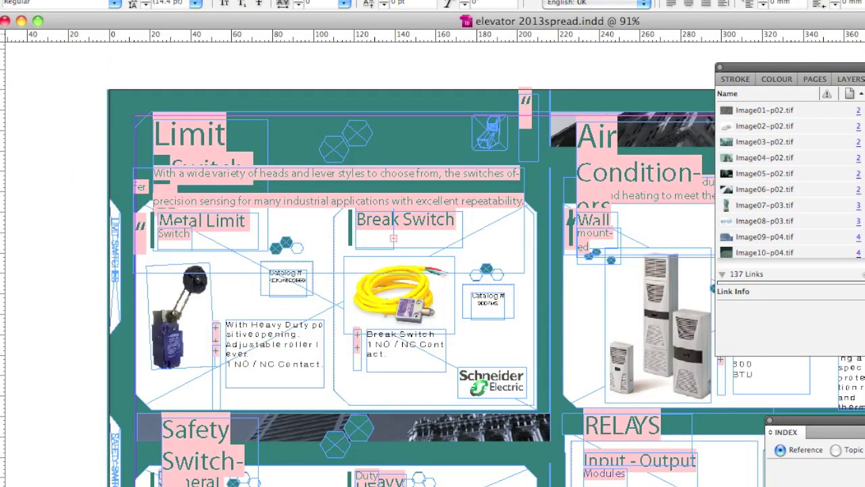
key("Home")
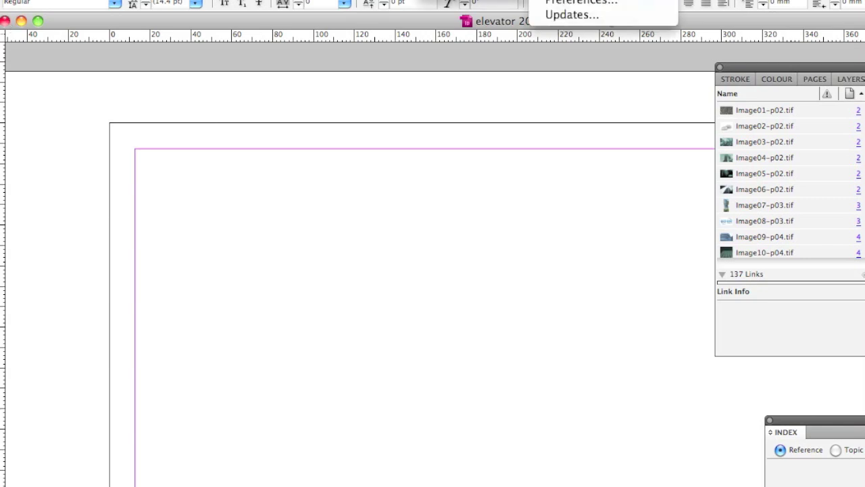
left_click(581, 1)
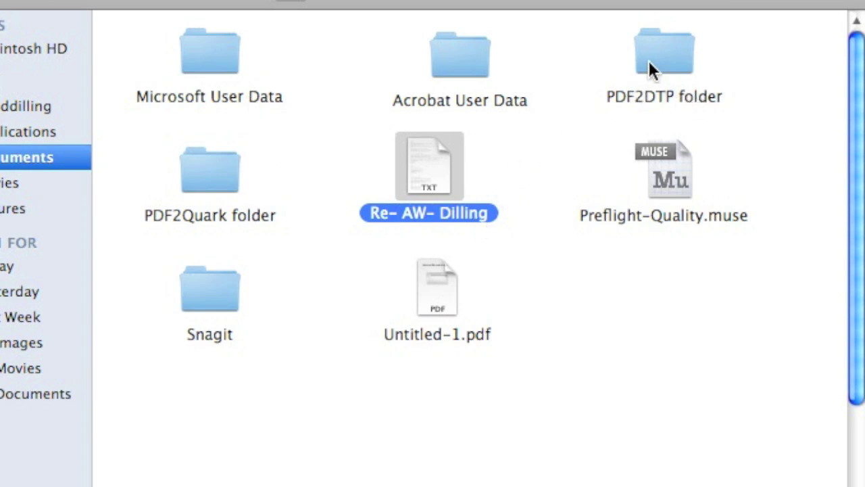
- Open the PDF2DTP folder, then the Q2ID_Brochure_EN folder holding Q2ID_Brochure_EN.indd
double_click(650, 68)
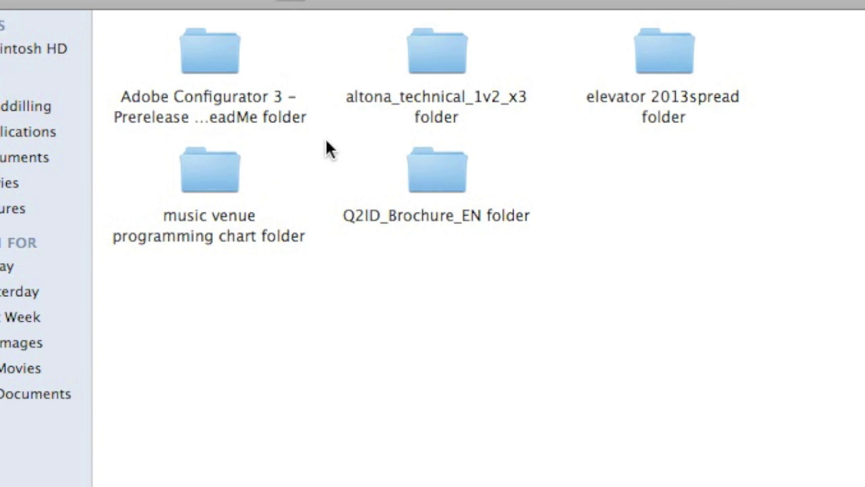
double_click(430, 165)
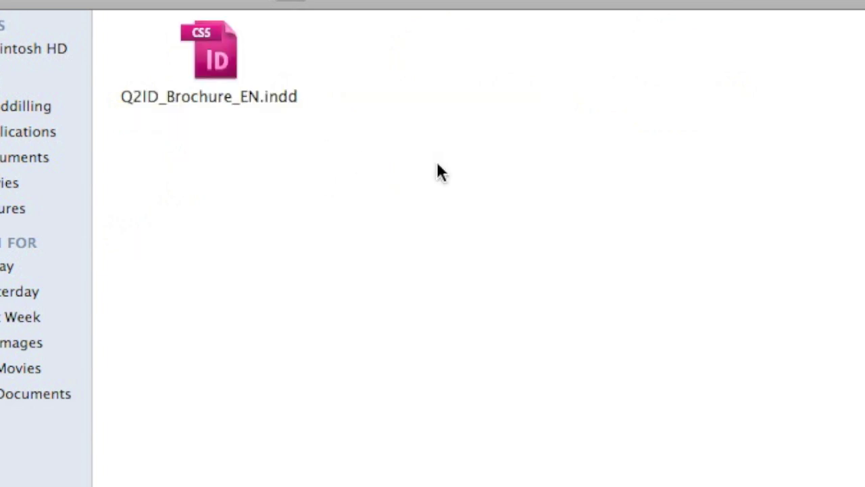
- Open the elevator 2013spread folder and scroll through its extracted TIFF images
left_click(4, 2)
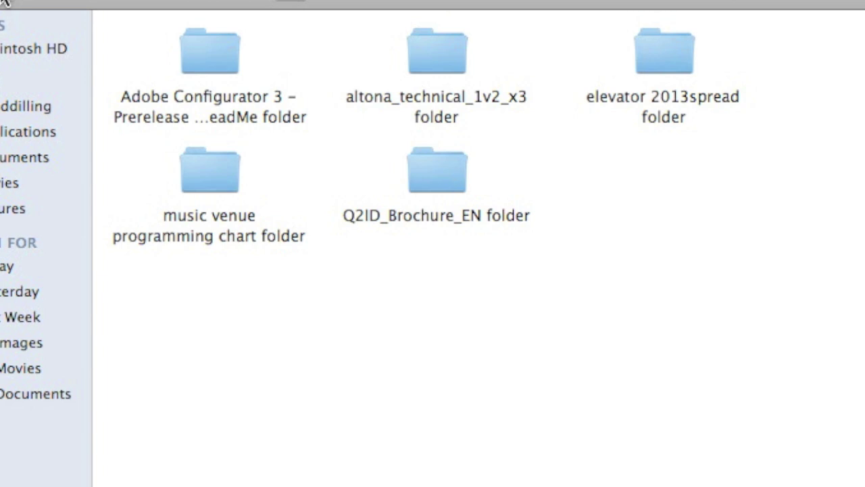
double_click(667, 53)
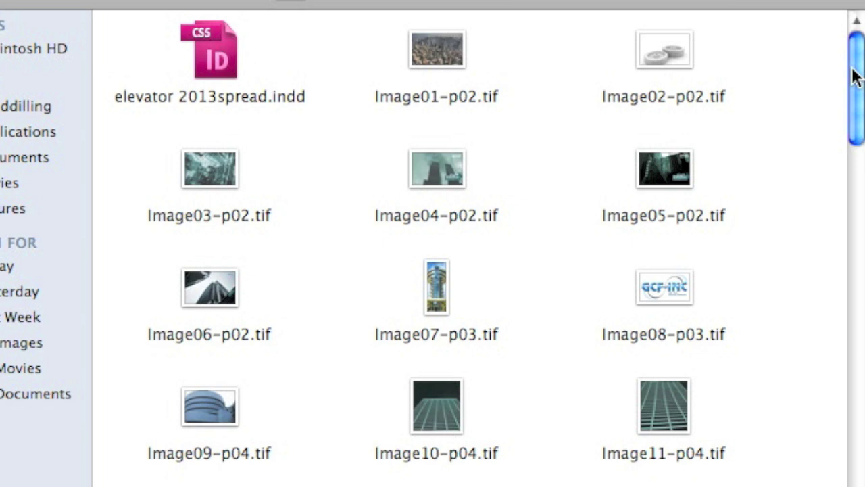
left_click_drag(856, 76, 853, 233)
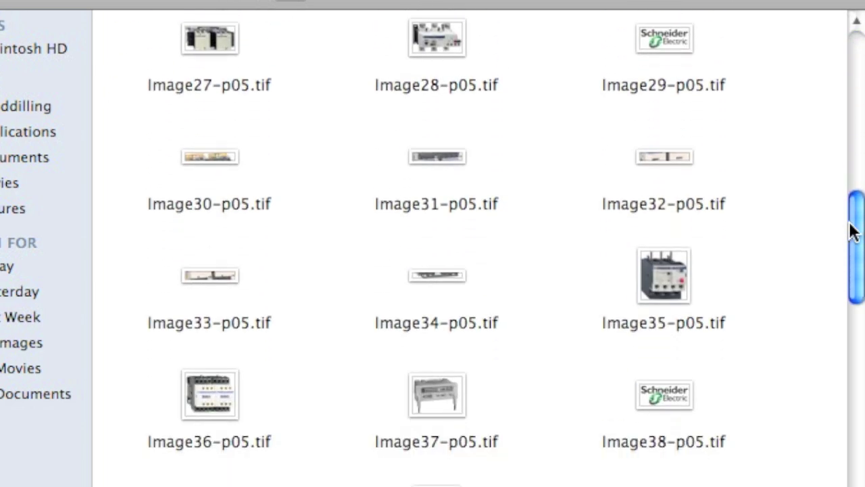
left_click_drag(853, 230, 849, 486)
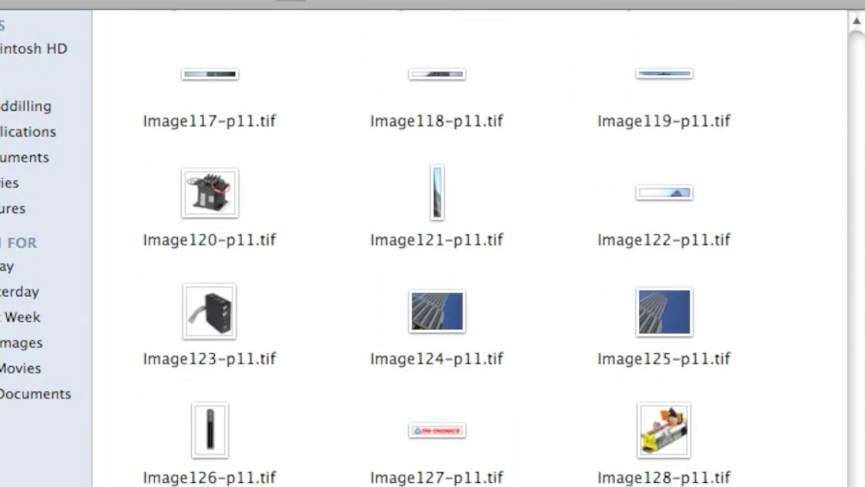
scroll(440, 248, "up", 20)
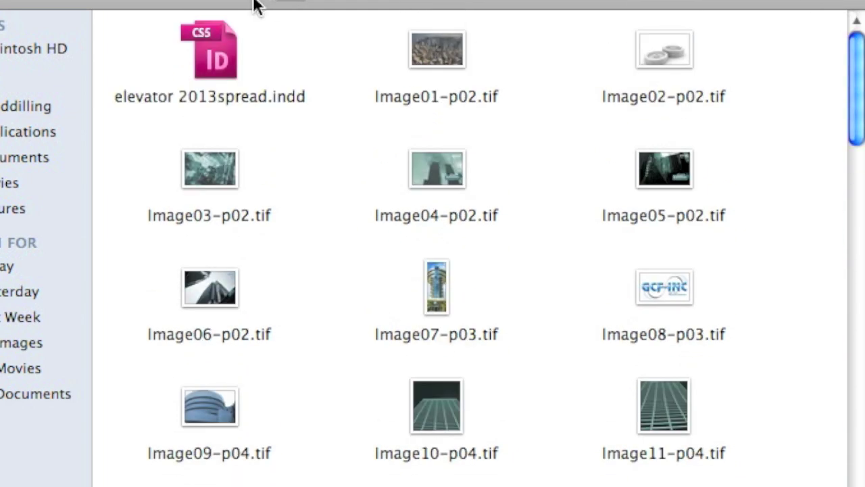
- Go back up and open the altona_technical_1v2_x3 folder of converted output
key("super+Up")
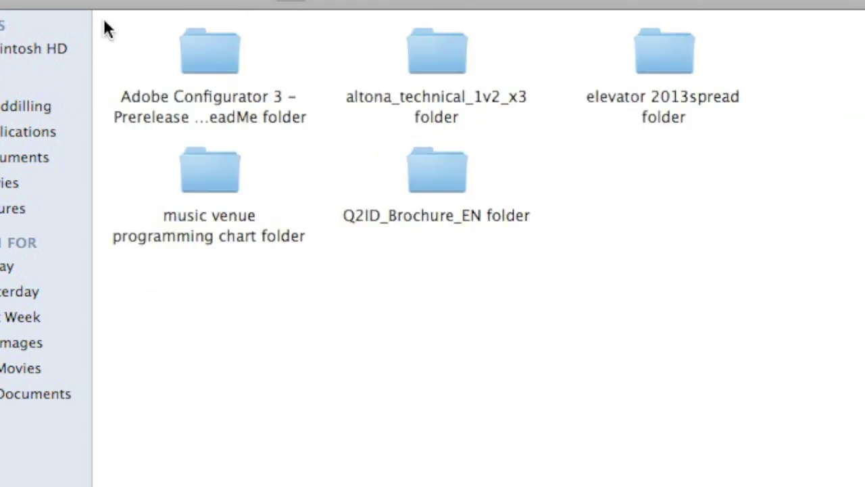
double_click(451, 62)
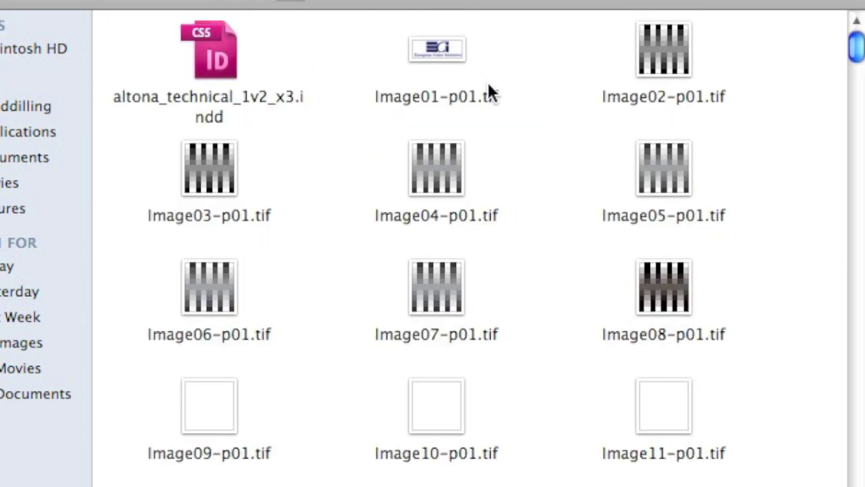
mouse_move(856, 54)
left_mouse_down()
mouse_move(858, 461)
mouse_move(857, 47)
left_mouse_up()
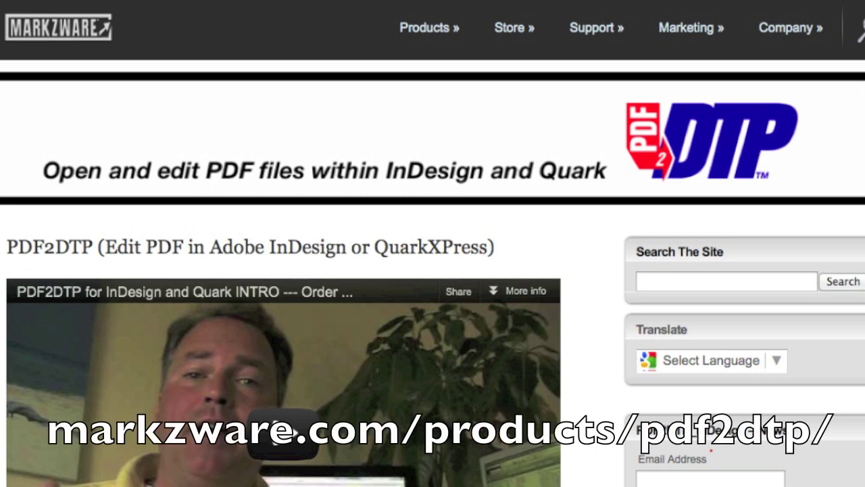
scroll(432, 270, "down", 5)
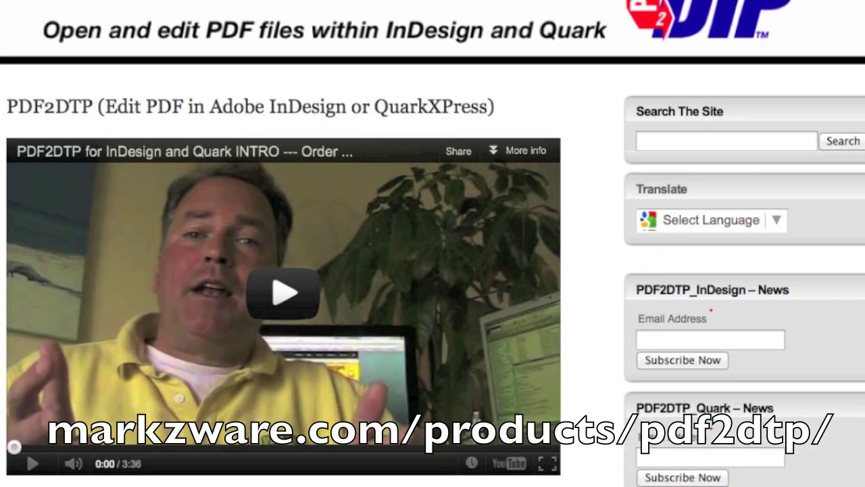
scroll(433, 270, "down", 5)
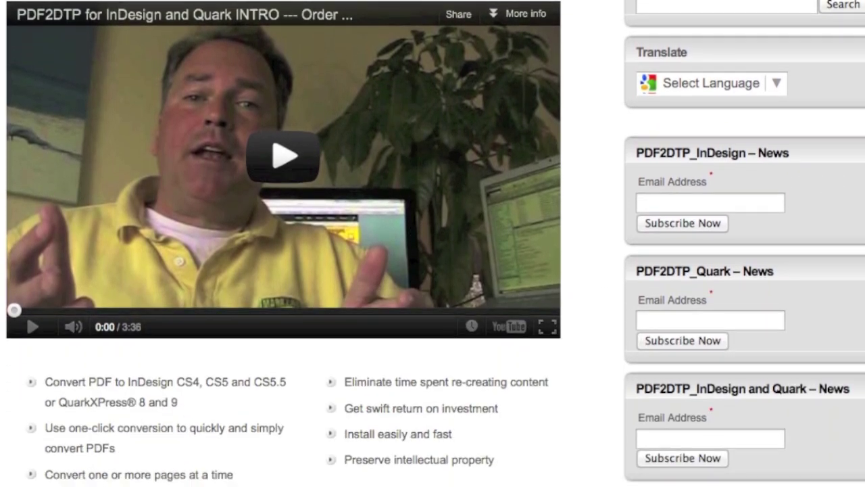
scroll(432, 271, "down", 4)
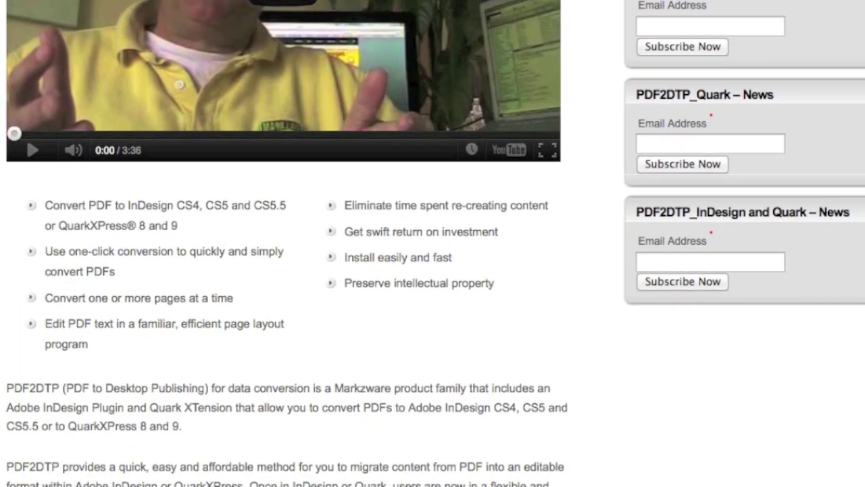
scroll(433, 271, "down", 7)
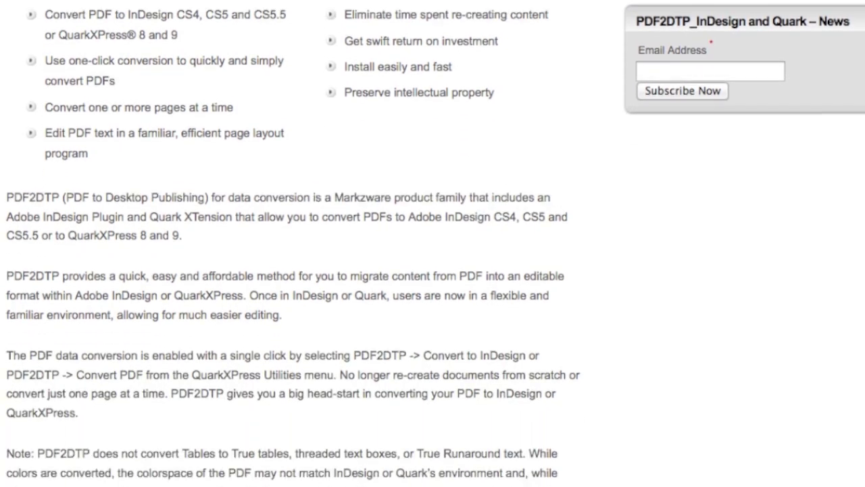
scroll(432, 270, "down", 13)
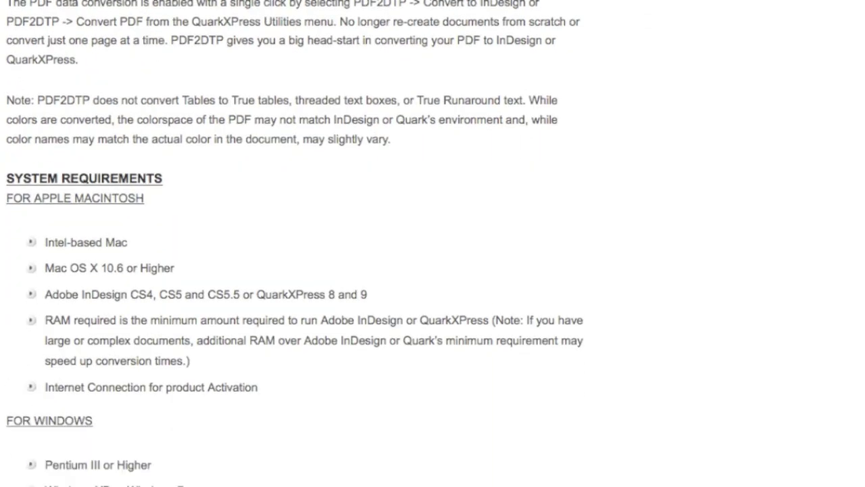
scroll(433, 270, "down", 5)
scroll(432, 270, "up", 20)
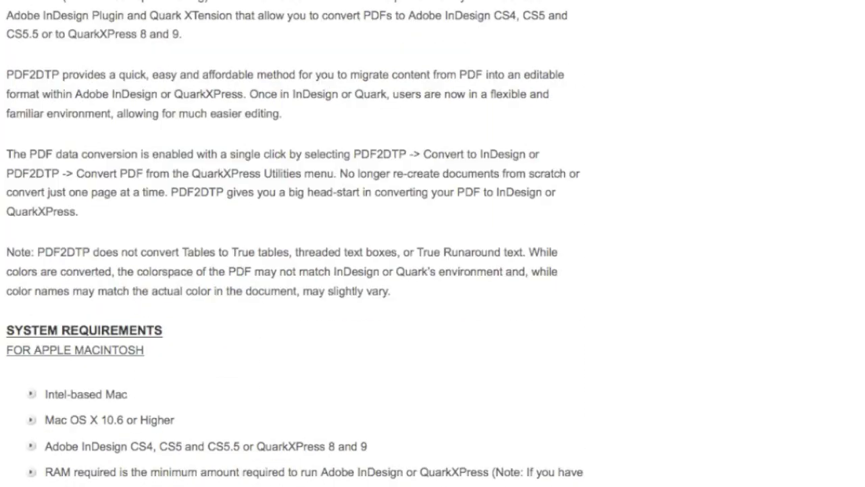
scroll(433, 271, "up", 1)
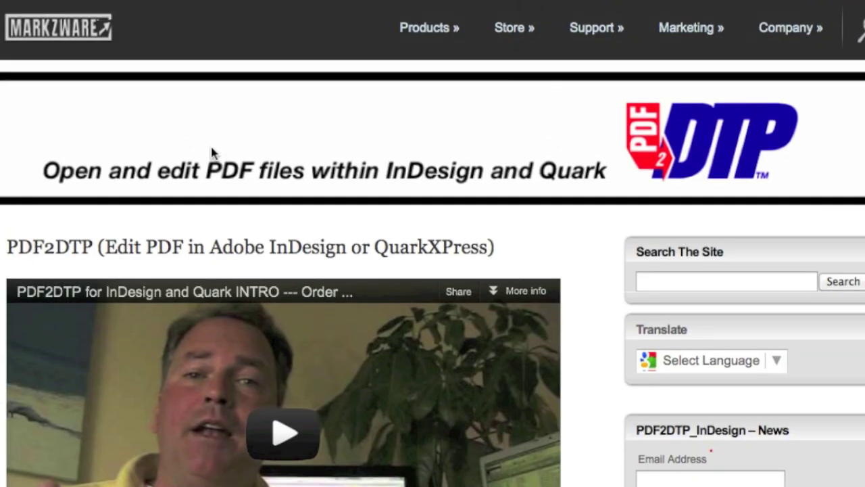